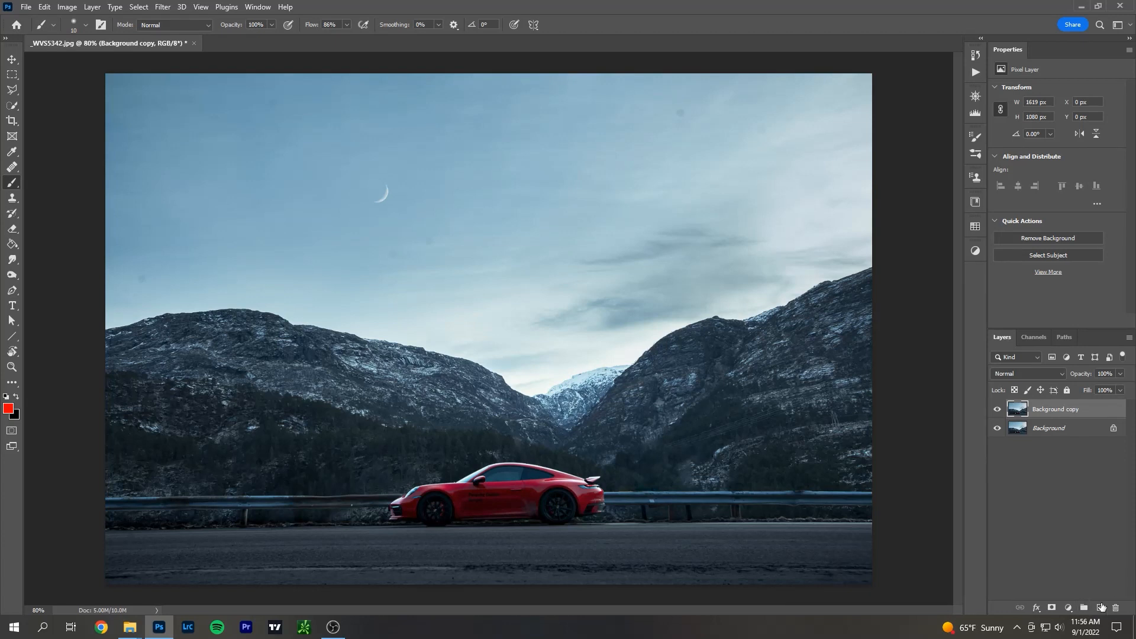
Add a new empty layer above the background copy and try circling the moon with a red brush stroke.
click(1101, 608)
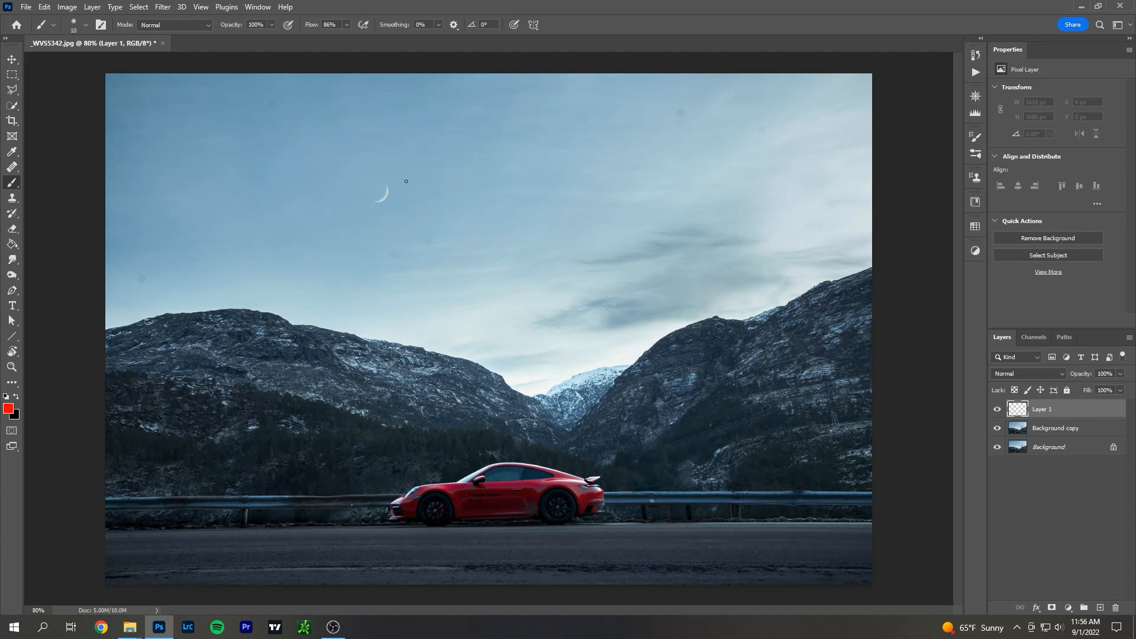
drag(391, 174, 395, 174)
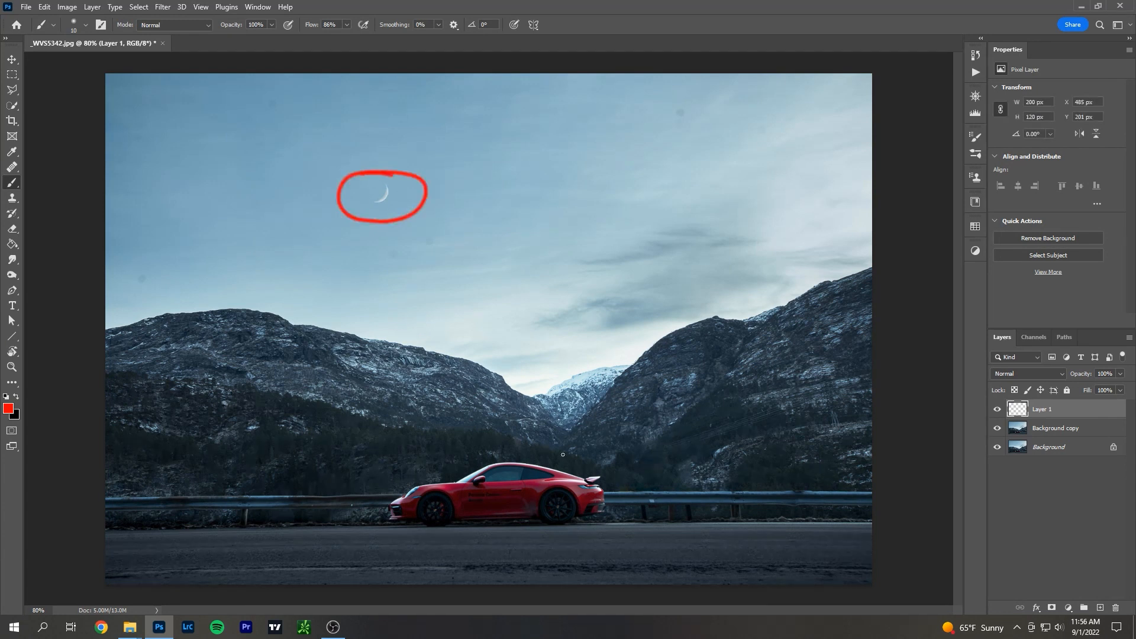
key(ctrl+z)
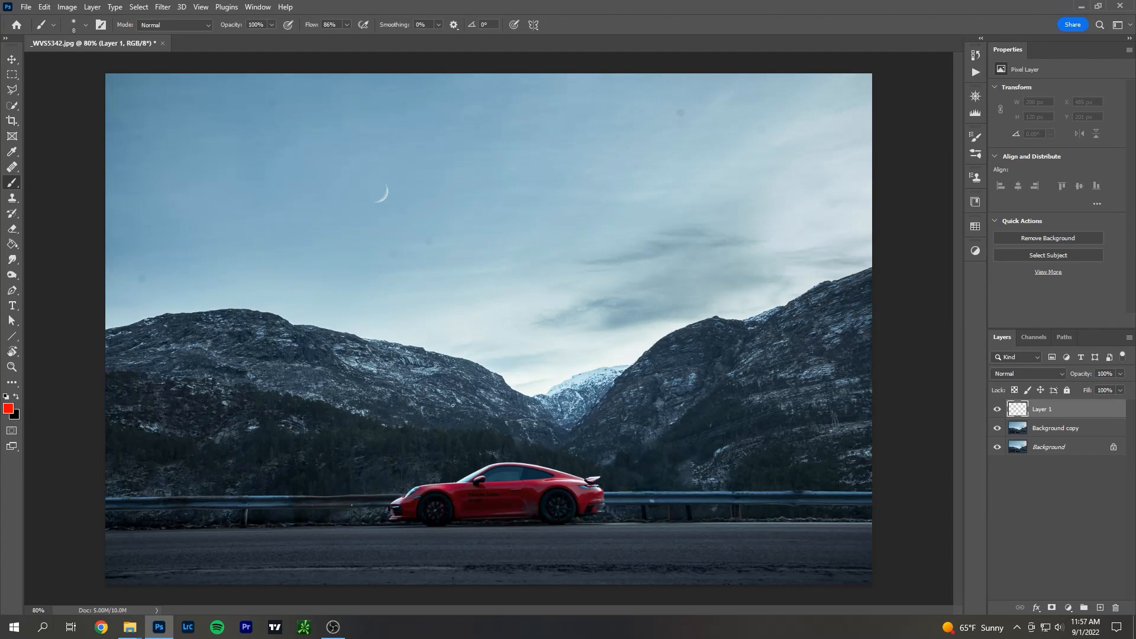
Brush a red rule-of-thirds grid across the photo and circle the car.
drag(359, 74, 354, 494)
drag(608, 82, 584, 494)
drag(119, 201, 872, 211)
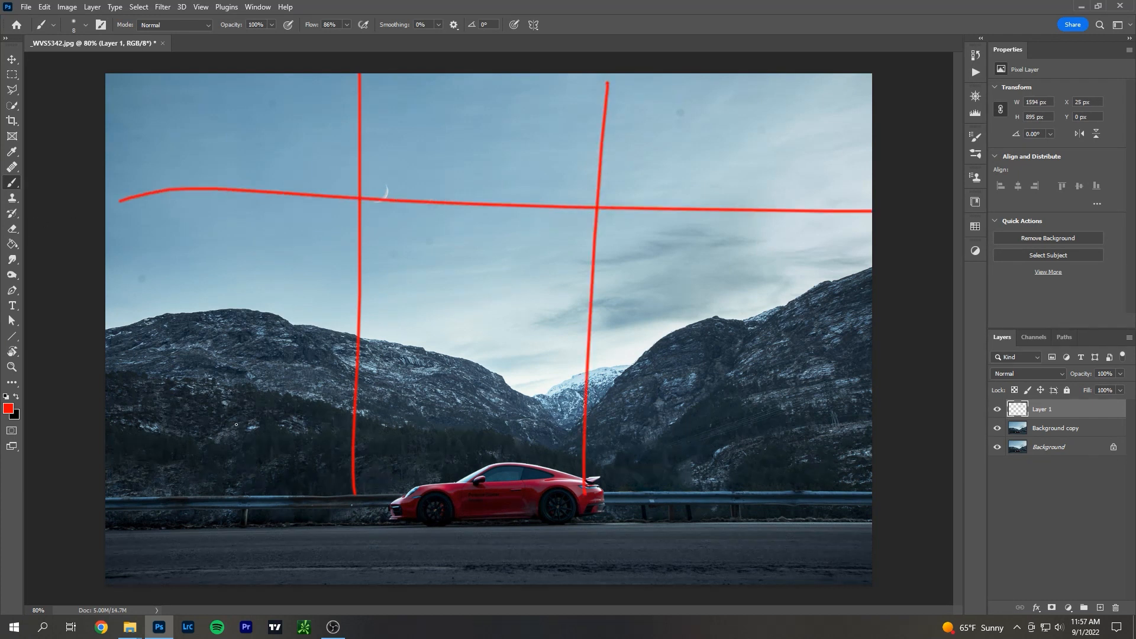
drag(219, 390, 872, 369)
mouse_move(616, 426)
mouse_down()
mouse_move(304, 563)
mouse_move(539, 403)
mouse_up()
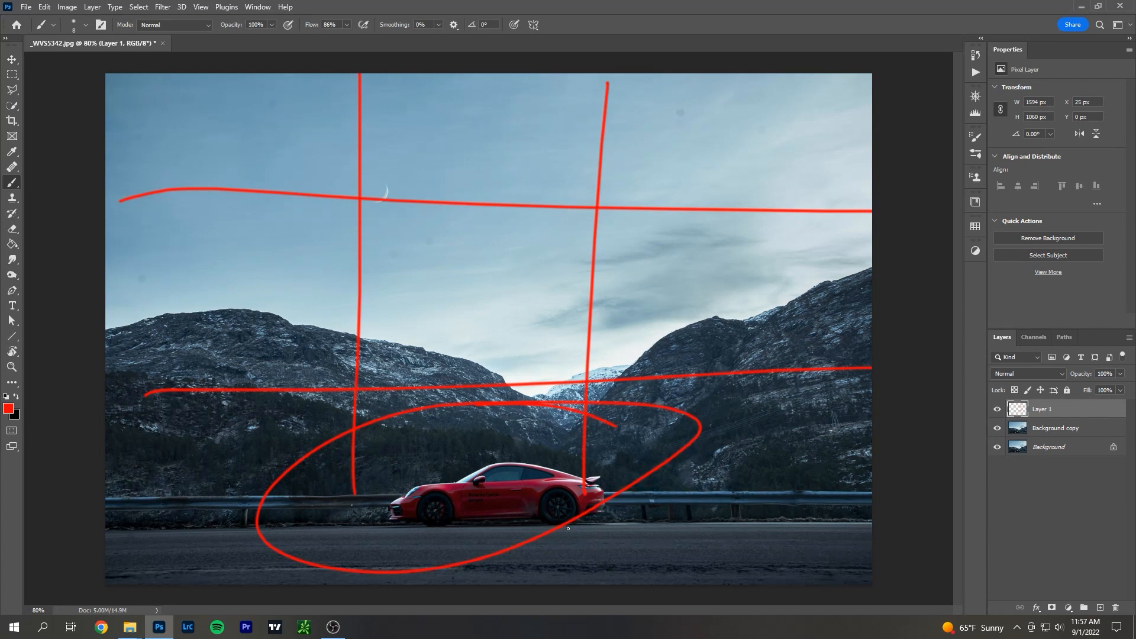
Undo the red grid and circle, and try marking a vertical centre line from the sky down to the car.
key(ctrl+z)
key(ctrl+z)
key(ctrl+z)
key(ctrl+z)
key(ctrl+z)
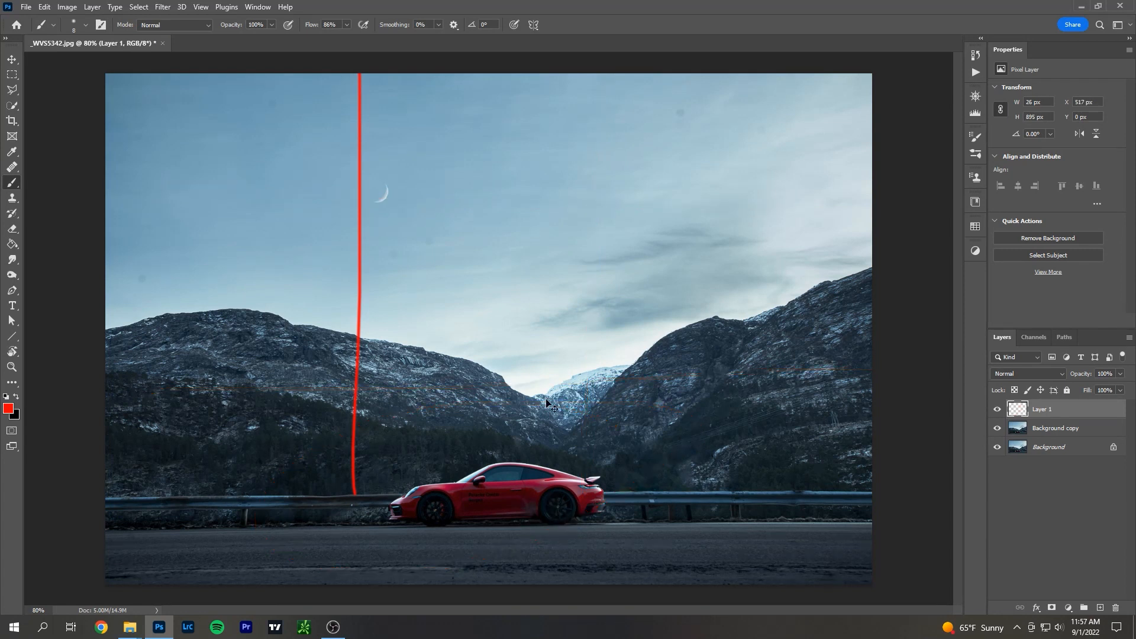
drag(496, 61, 496, 513)
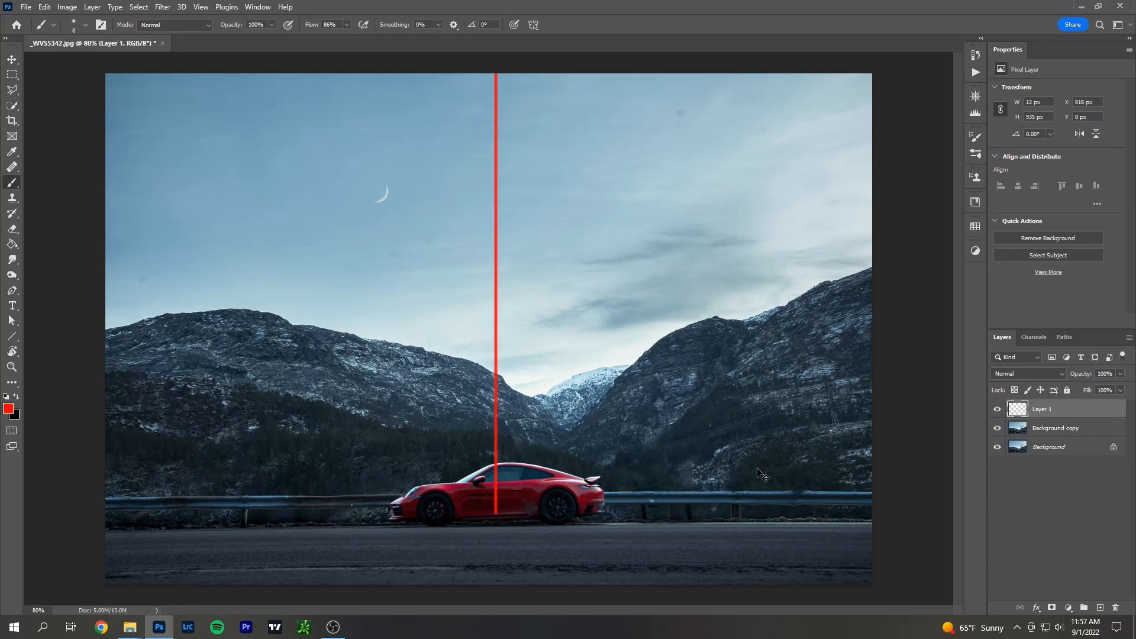
key(ctrl+z)
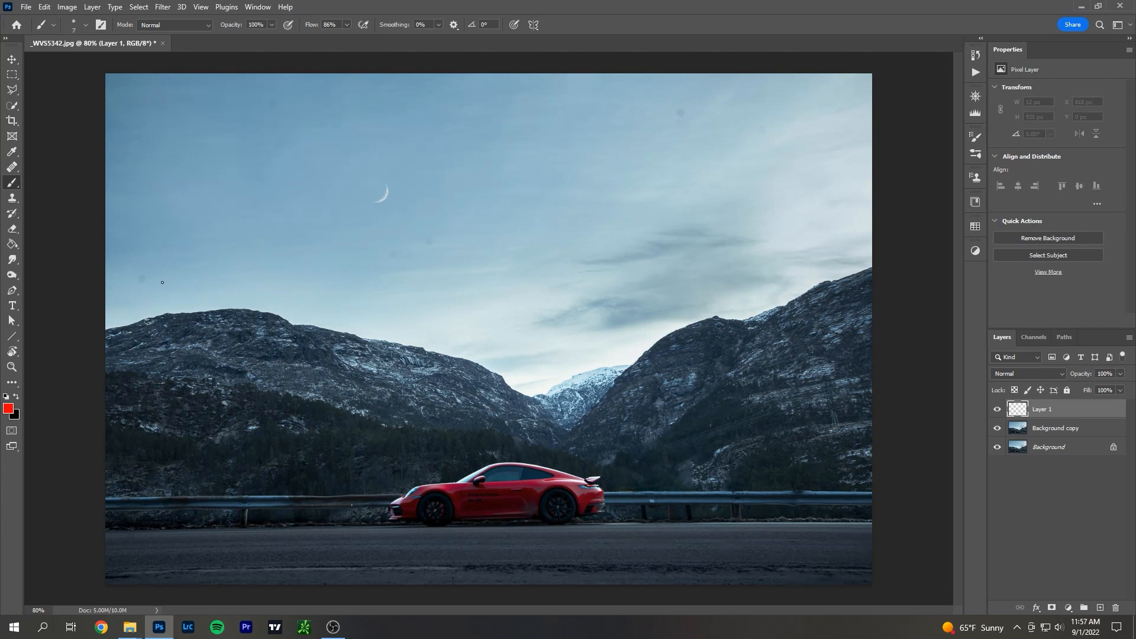
Circle the dust spots in the sky and the snowy gap between the mountains with red brush strokes.
mouse_move(152, 272)
mouse_down()
mouse_move(135, 288)
mouse_move(160, 274)
mouse_up()
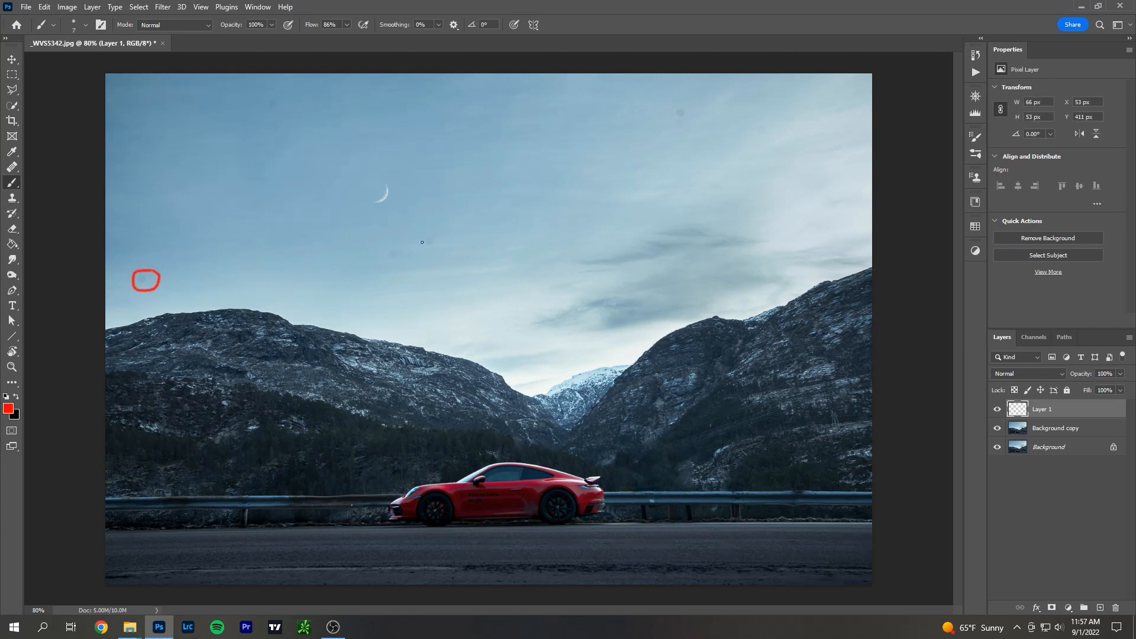
mouse_move(431, 232)
mouse_down()
mouse_move(444, 236)
mouse_move(435, 231)
mouse_move(397, 267)
mouse_move(409, 243)
mouse_up()
mouse_move(689, 104)
mouse_down()
mouse_move(693, 134)
mouse_move(690, 108)
mouse_up()
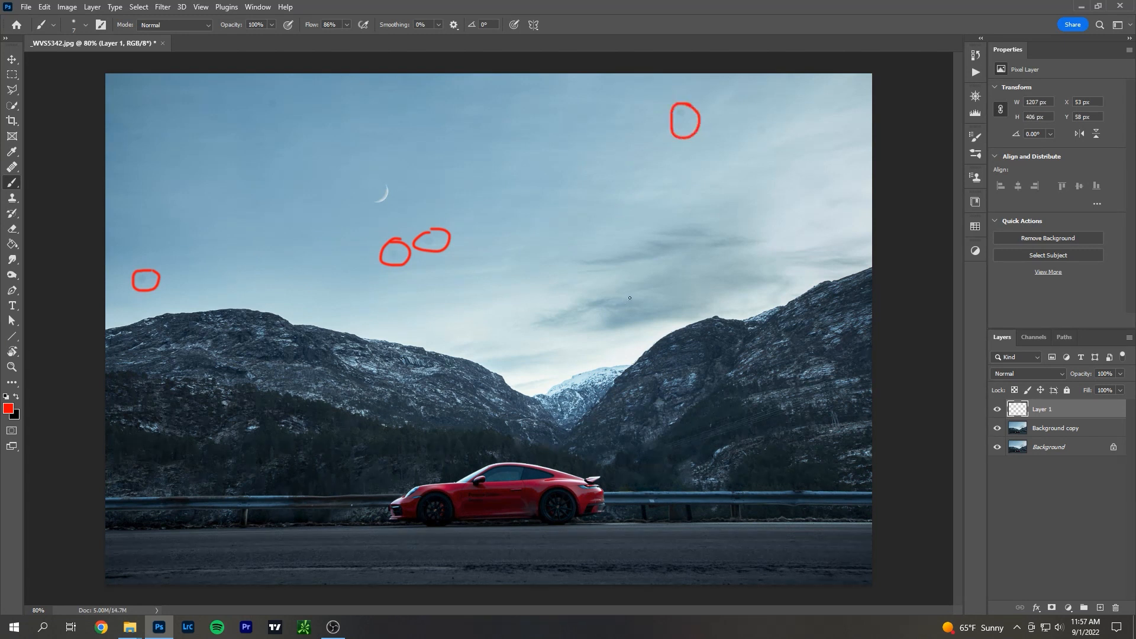
mouse_move(776, 119)
mouse_down()
mouse_move(775, 138)
mouse_move(779, 121)
mouse_up()
mouse_move(288, 94)
mouse_down()
mouse_move(253, 104)
mouse_move(280, 116)
mouse_up()
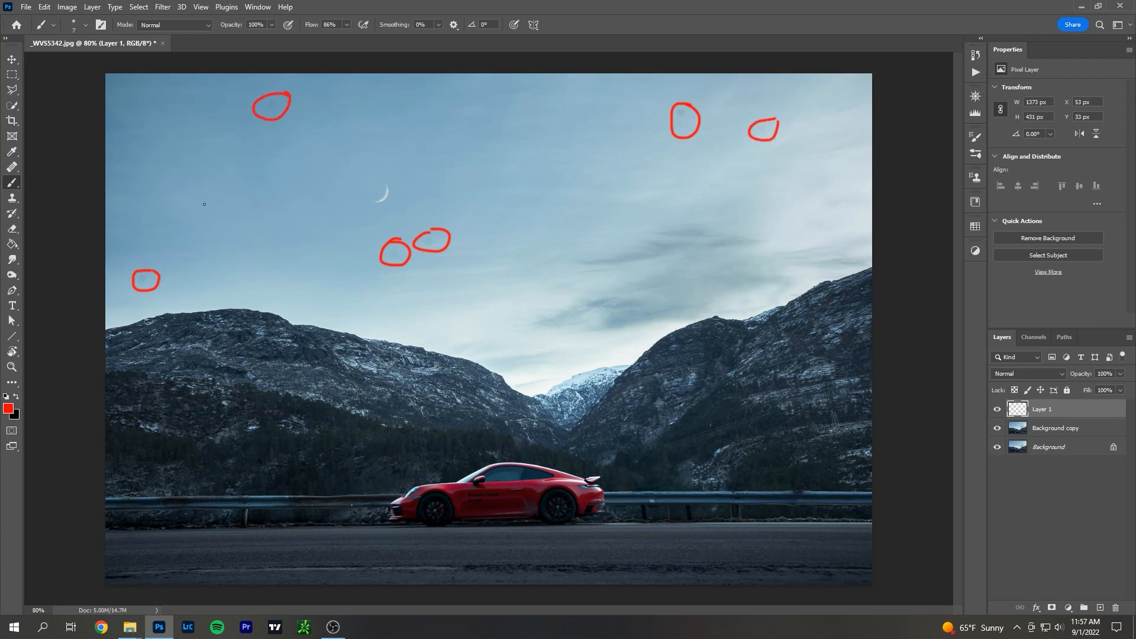
mouse_move(141, 120)
mouse_down()
mouse_move(128, 152)
mouse_move(145, 116)
mouse_up()
mouse_move(571, 311)
mouse_down()
mouse_move(483, 360)
mouse_move(478, 391)
mouse_move(551, 418)
mouse_move(613, 404)
mouse_move(685, 347)
mouse_move(677, 321)
mouse_move(525, 341)
mouse_up()
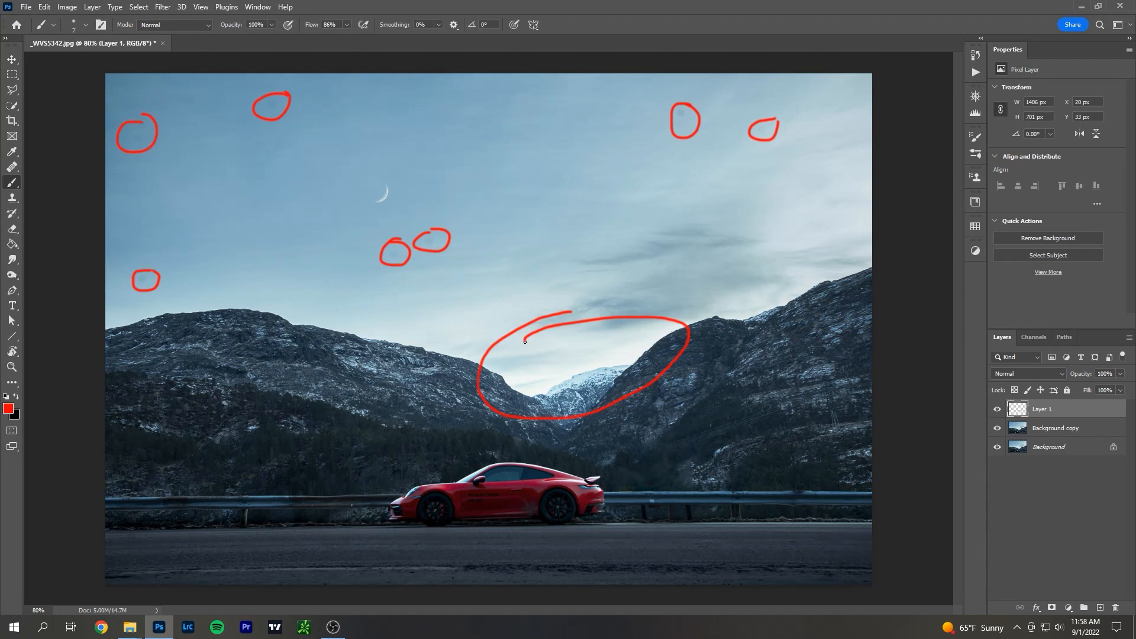
Undo all the red circles around the sky spots and the mountain gap.
key(ctrl+z)
key(ctrl+z)
key(ctrl+z)
key(ctrl+z)
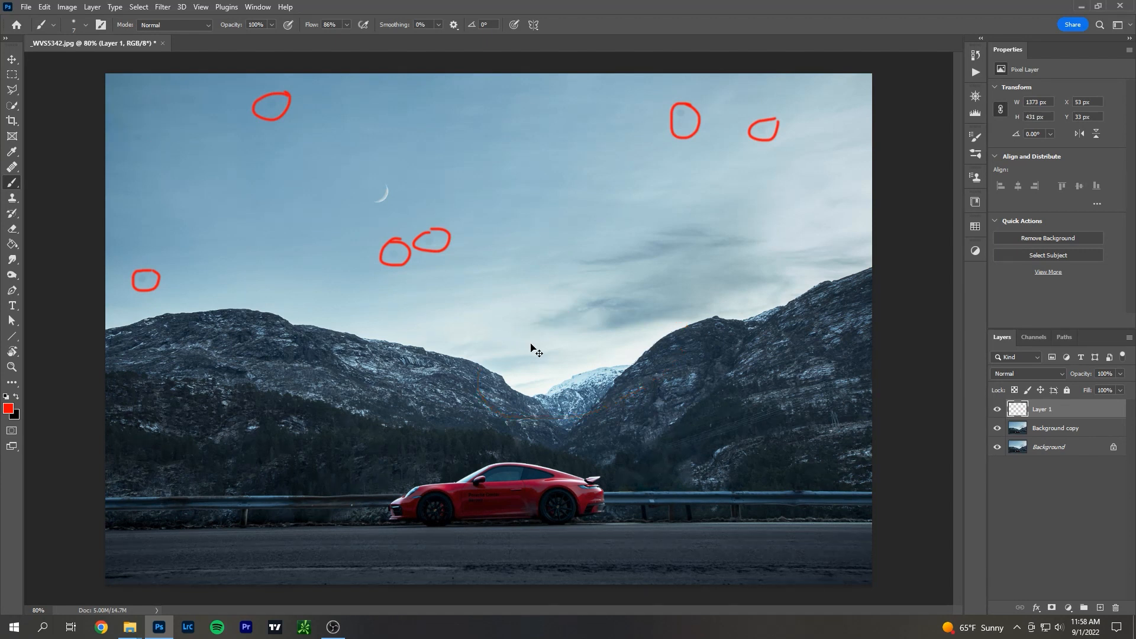
key(ctrl+z)
key(ctrl+z)
key(ctrl+z)
key(ctrl+z)
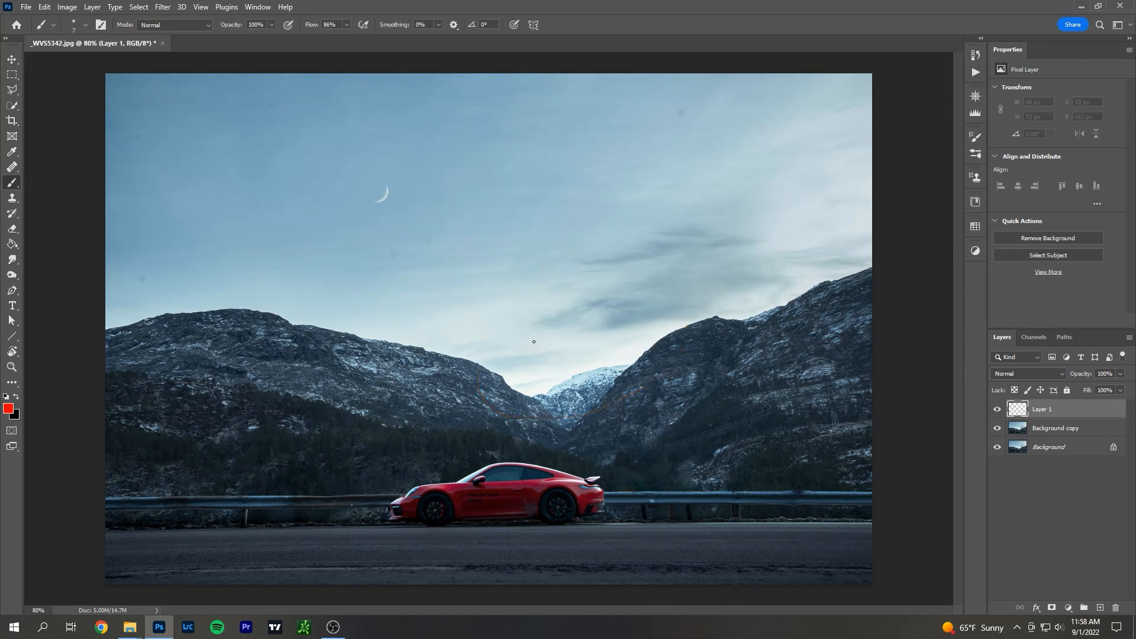
Add a new layer in Screen blend mode and set the foreground color to white (ffffff).
click(1100, 608)
click(1025, 374)
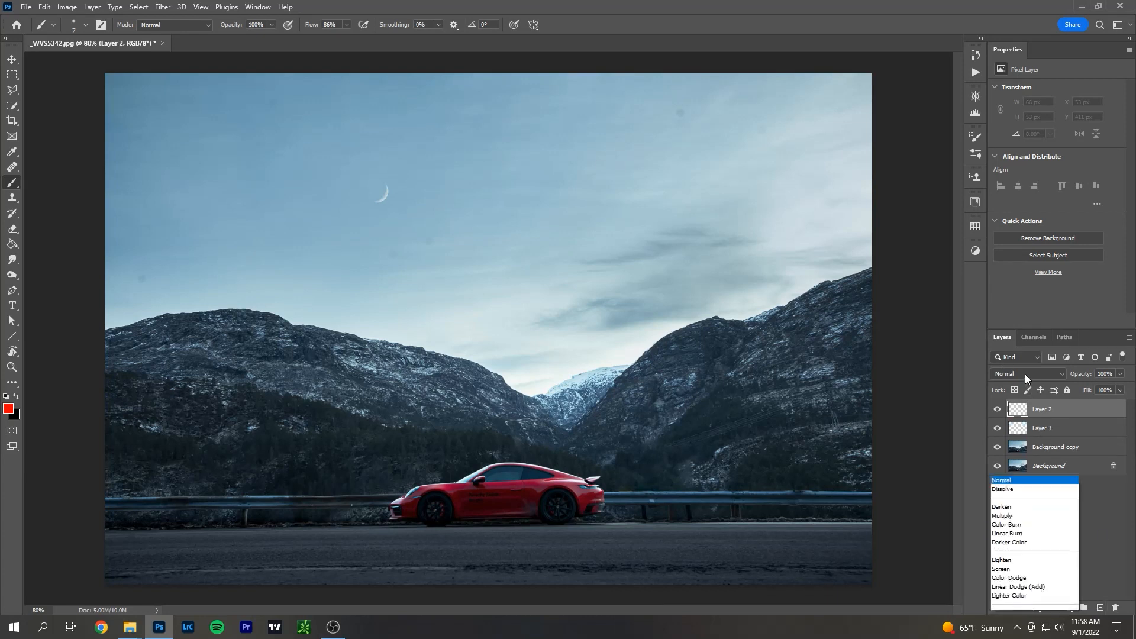
click(1030, 421)
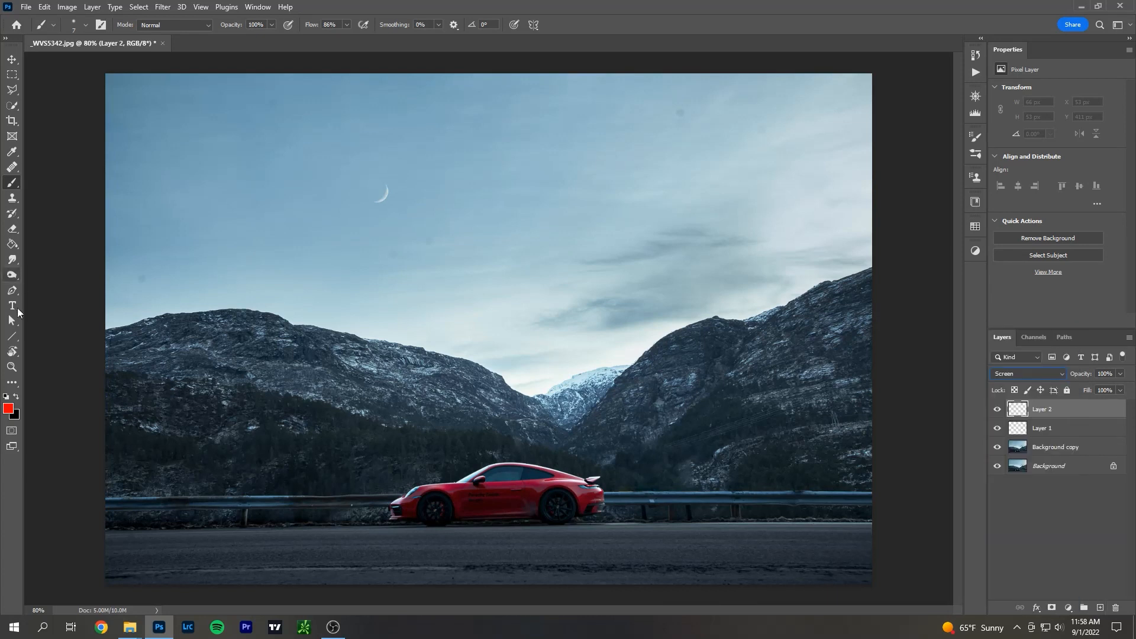
click(10, 412)
click(39, 300)
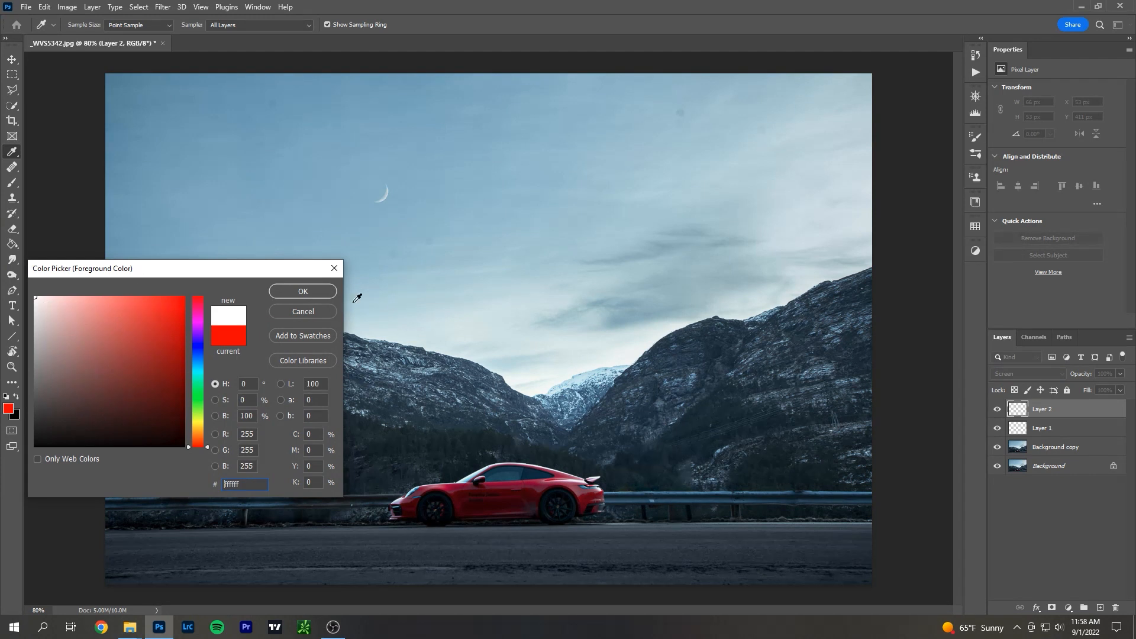
click(314, 293)
Try a small white radial gradient over the snowy gap between the mountains and start transforming it.
click(11, 243)
click(59, 243)
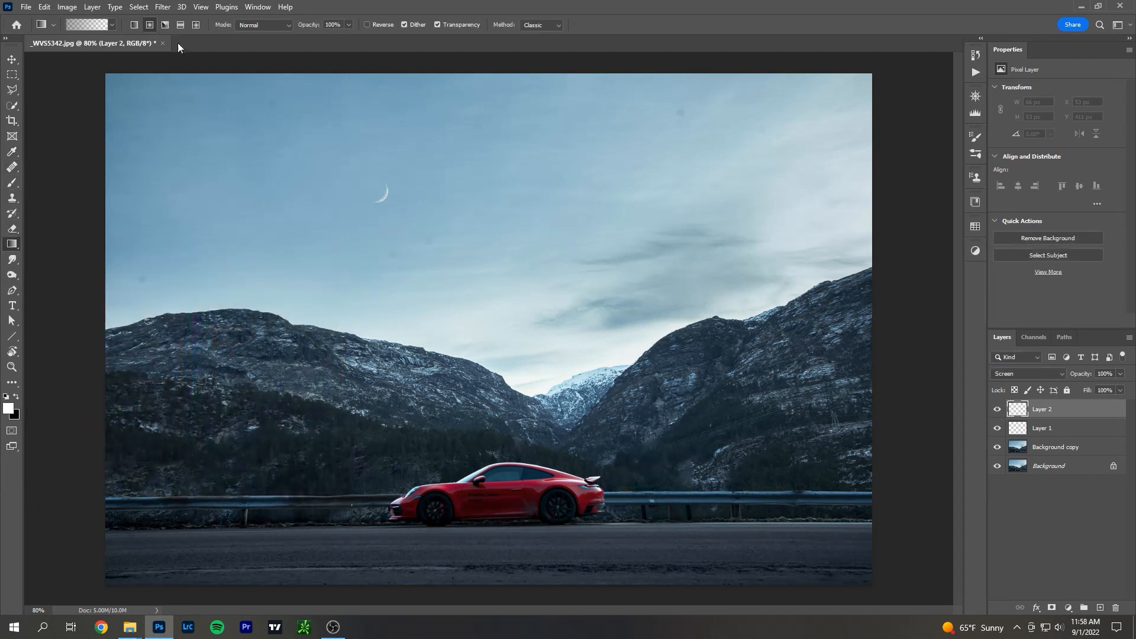
drag(584, 368, 580, 390)
key(ctrl+t)
drag(584, 380, 582, 445)
key(Escape)
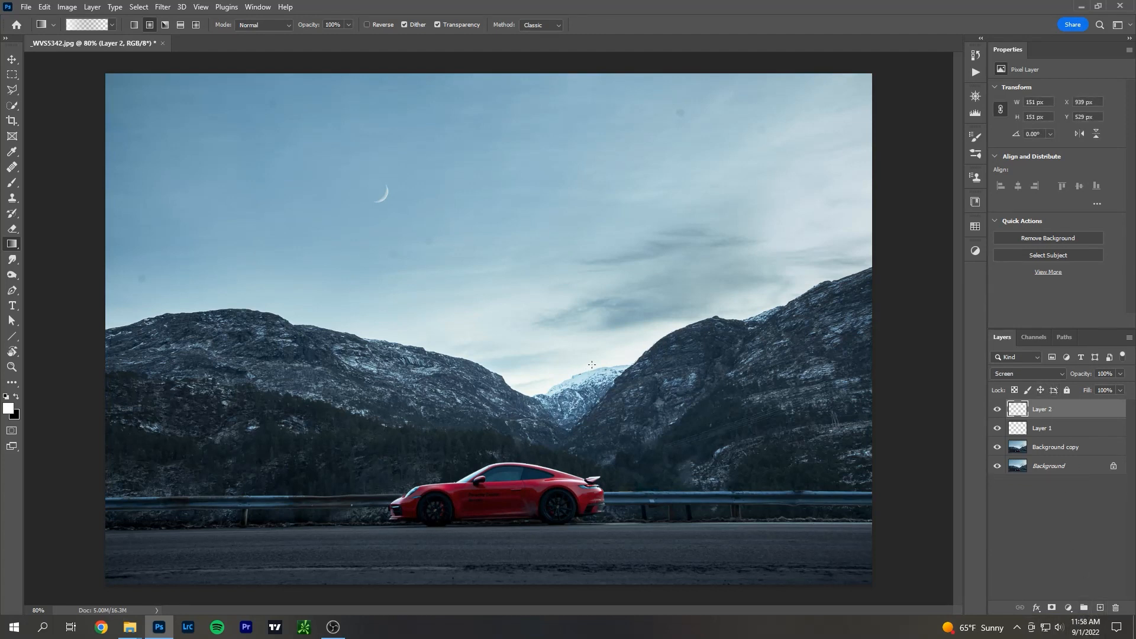
Draw a larger radial glow at the mountain gap, stretch it horizontally to about 1054 by 571 px, and set the layer opacity to 52%.
drag(591, 365, 576, 495)
key(ctrl+t)
drag(455, 365, 342, 368)
drag(727, 365, 809, 365)
key(Return)
key(g)
click(1120, 390)
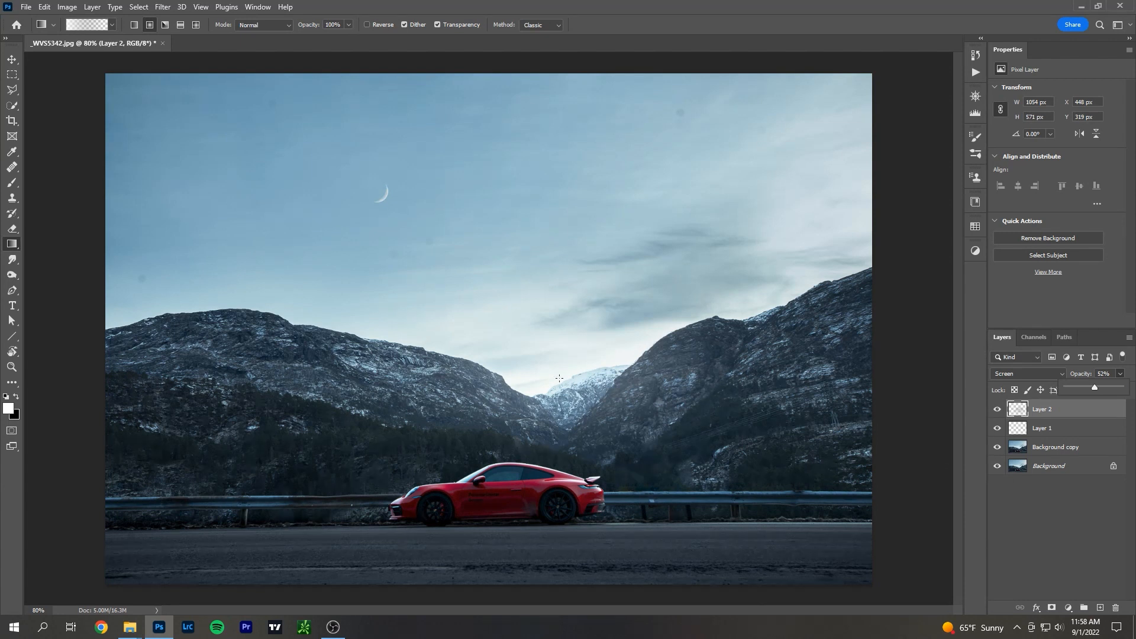
Compare the photo with the glow layer shown and hidden.
click(998, 408)
click(998, 408)
click(998, 408)
click(998, 408)
click(998, 407)
click(998, 407)
click(998, 407)
click(998, 408)
click(998, 408)
click(998, 408)
click(998, 408)
click(998, 408)
click(998, 407)
drag(1115, 411, 1111, 534)
Add a new Soft Light layer and draw a linear gradient from above the photo down to the mountains to darken the sky.
click(1100, 609)
click(1012, 374)
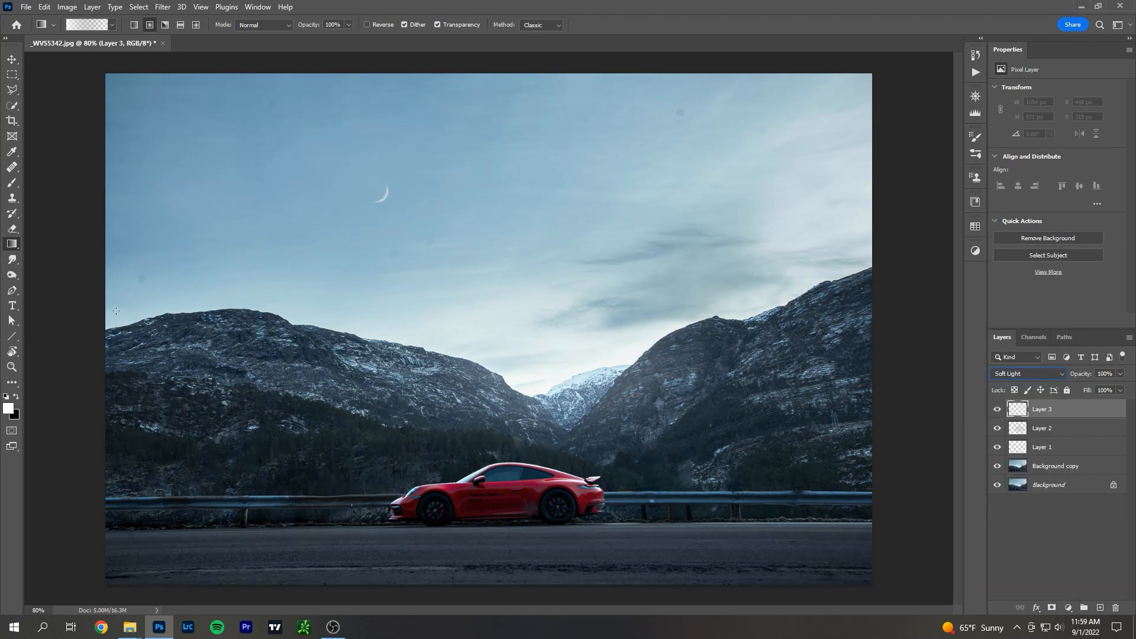
click(87, 25)
scroll(171, 266, down, 5)
click(91, 283)
click(310, 235)
scroll(411, 184, down, 2)
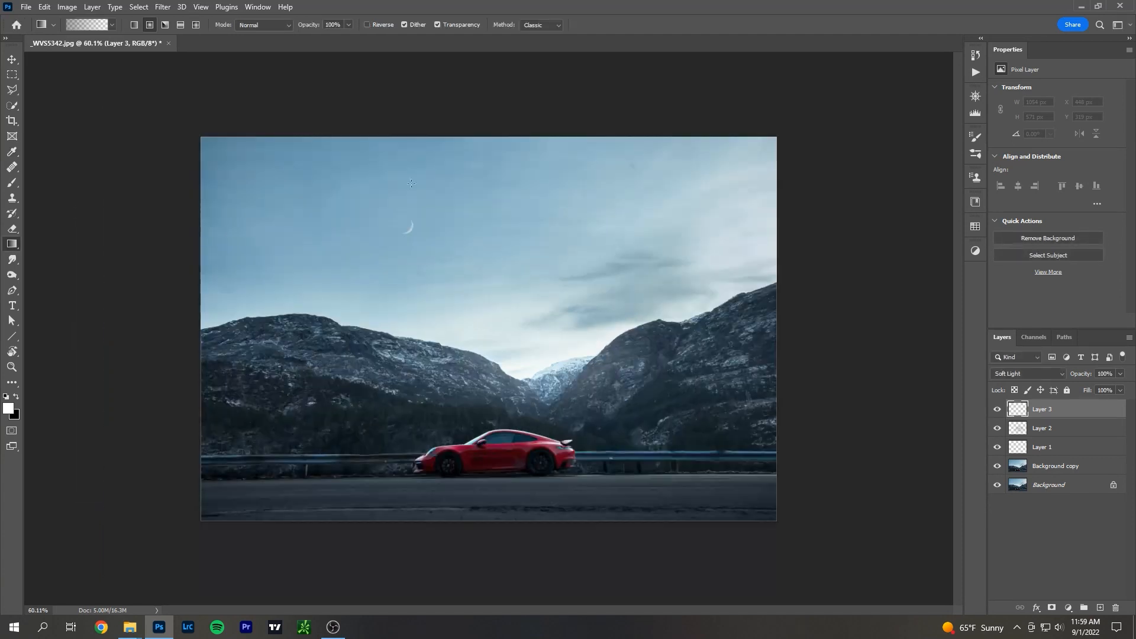
drag(346, 88, 371, 350)
drag(391, 104, 442, 408)
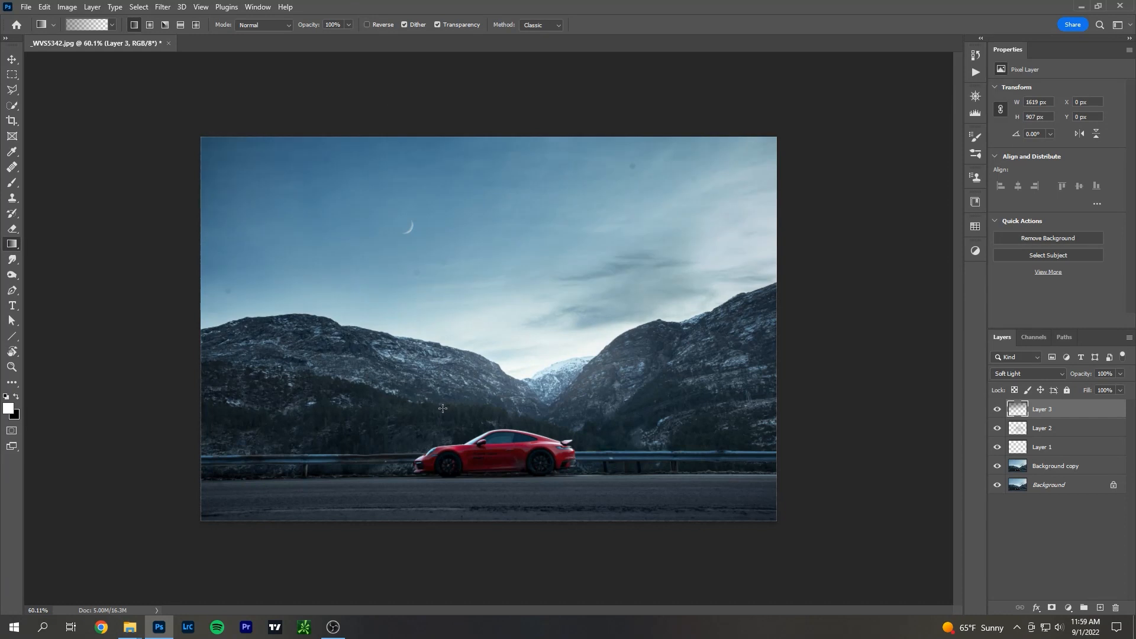
Examine the darkened sky closely and compare it with the Soft Light layer hidden.
scroll(373, 261, up, 3)
scroll(317, 237, down, 1)
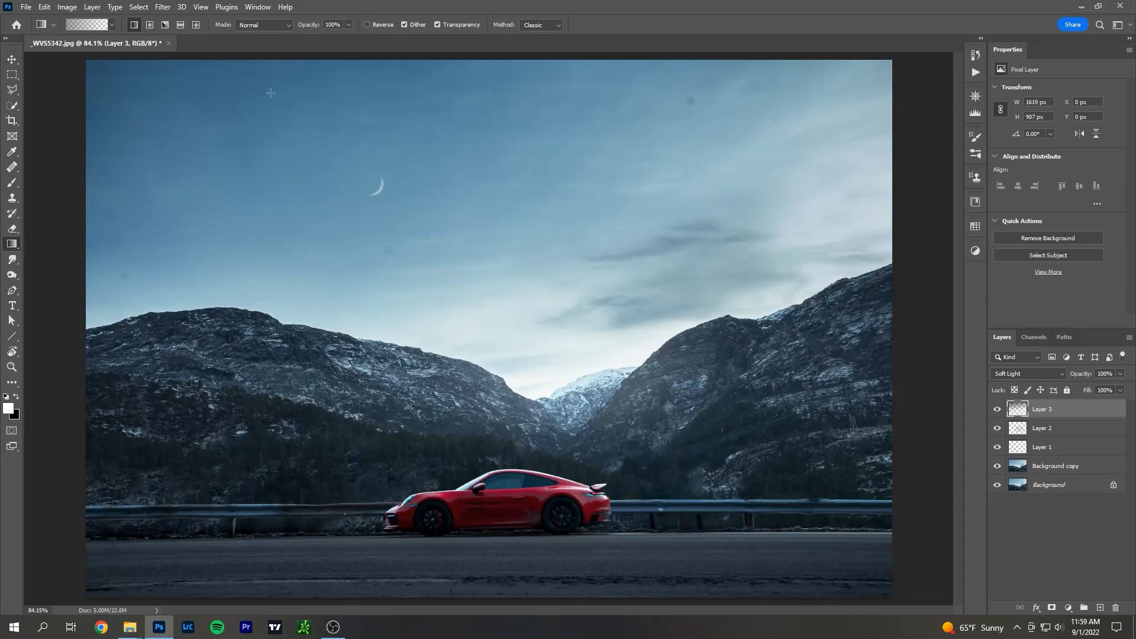
scroll(250, 255, up, 1)
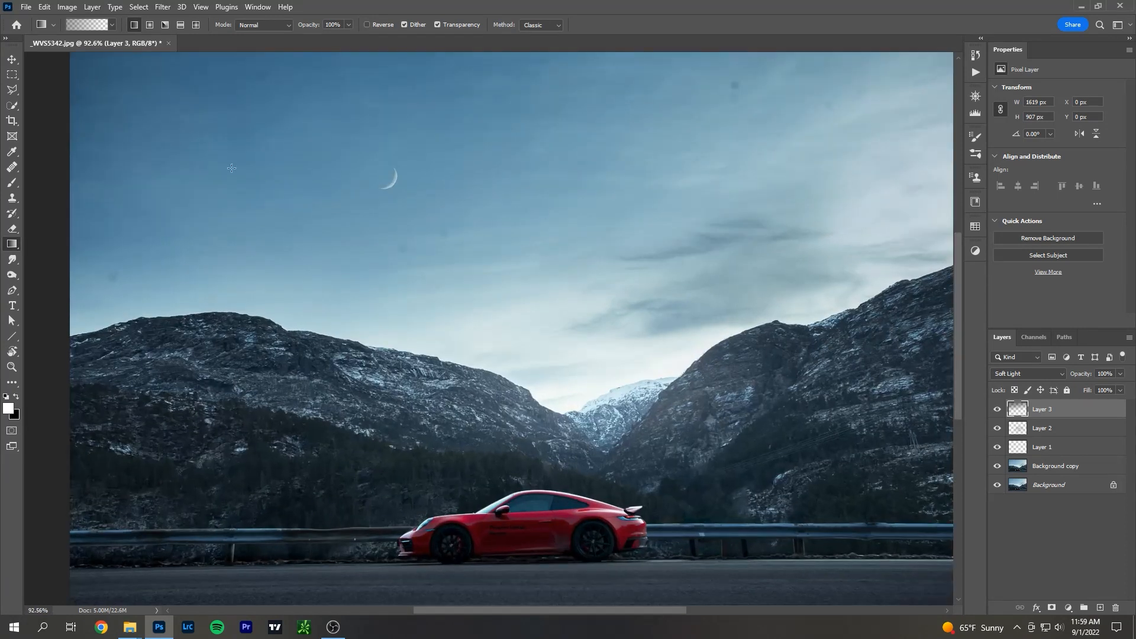
scroll(383, 290, down, 1)
scroll(414, 213, down, 1)
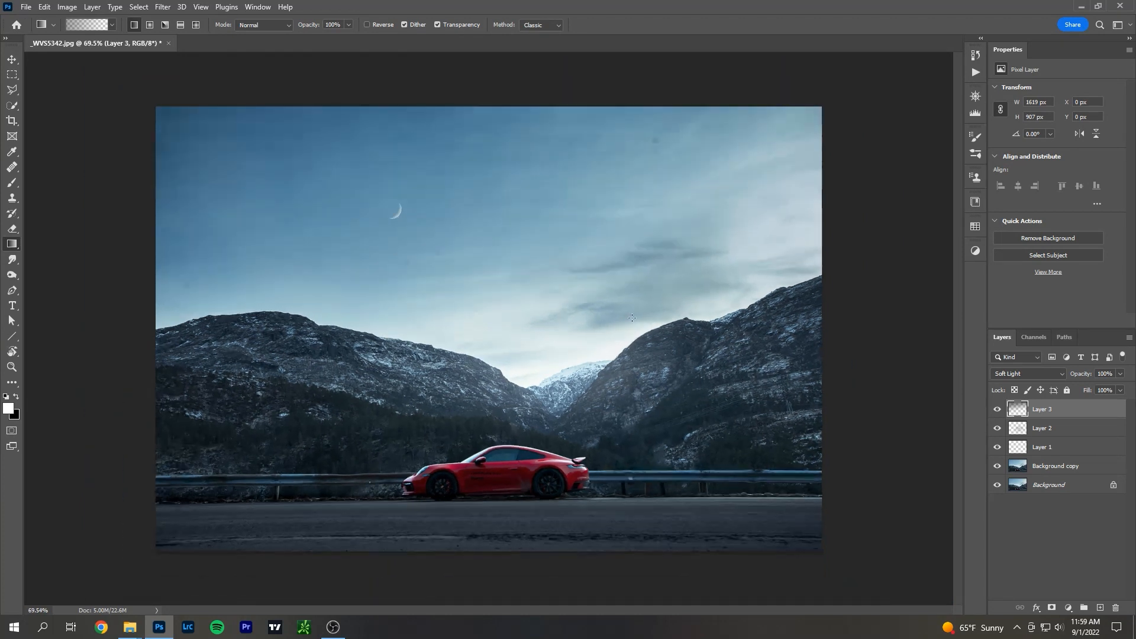
click(998, 411)
click(998, 410)
click(998, 411)
Add a mask to the Soft Light layer and paint black with a 600 px brush across the mountains and lower sky.
click(12, 182)
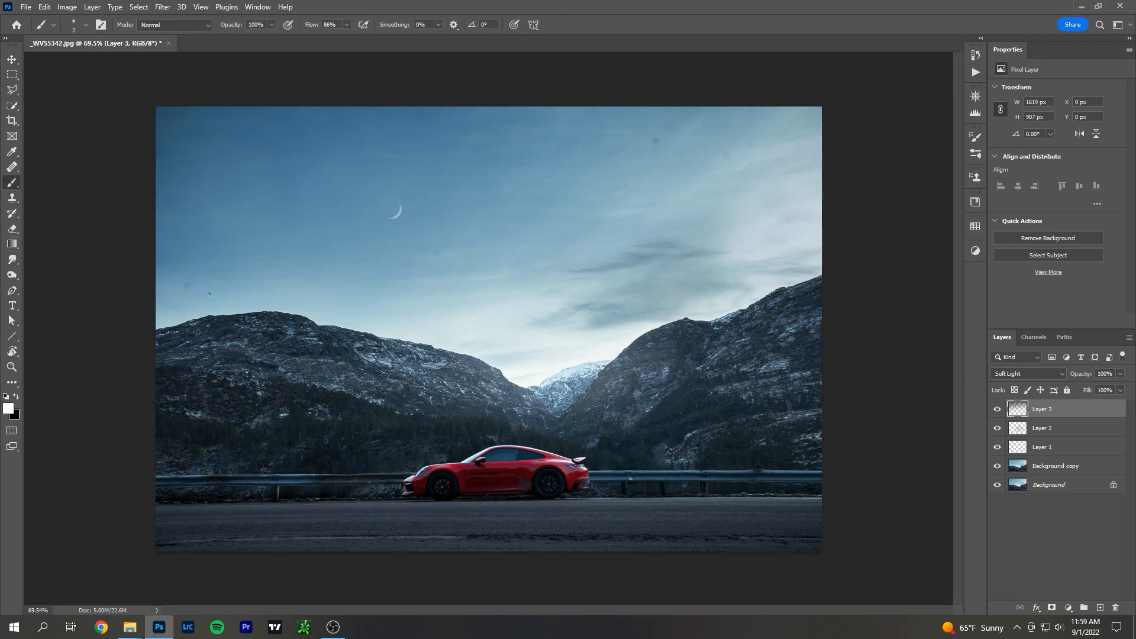
key(])
key(])
key(])
key(])
key(])
key(])
key(])
key(])
key(])
key(])
key(])
key(])
key(])
key(])
key(])
key(])
key(])
key(])
key(])
key(])
key([)
key([)
key([)
key([)
key([)
click(1052, 608)
key(x)
key(])
key(])
key(])
mouse_move(279, 426)
mouse_down()
mouse_move(709, 307)
mouse_move(901, 215)
mouse_up()
mouse_move(382, 421)
mouse_down()
mouse_move(761, 343)
mouse_move(634, 368)
mouse_move(76, 355)
mouse_move(500, 367)
mouse_up()
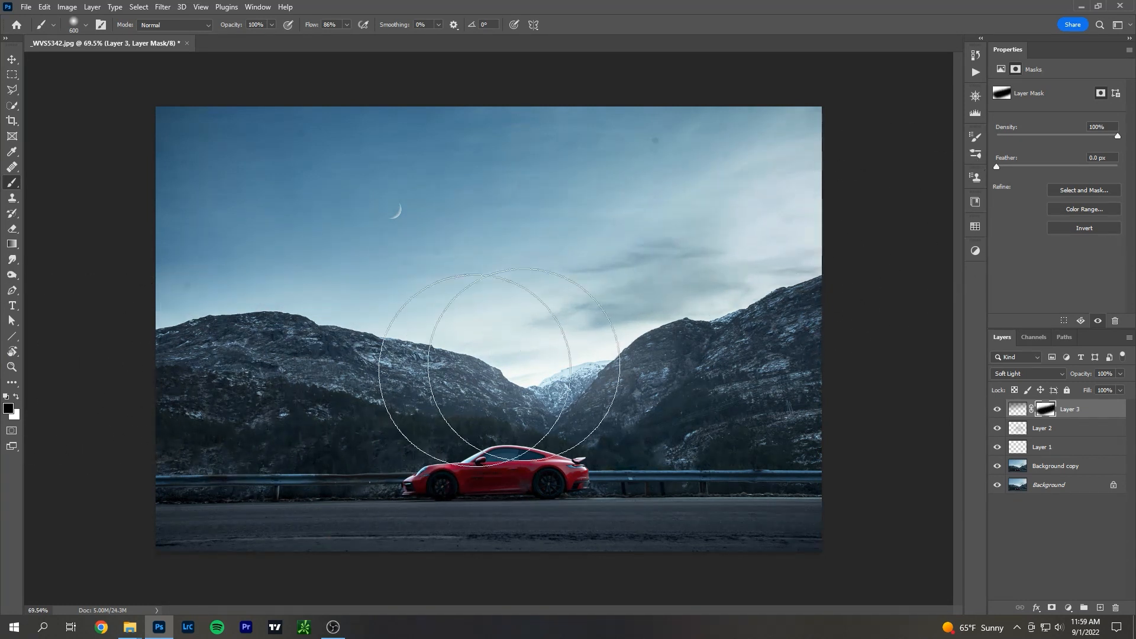
Delete the masked Soft Light layer.
scroll(354, 383, up, 1)
scroll(354, 383, up, 1)
scroll(354, 384, down, 1)
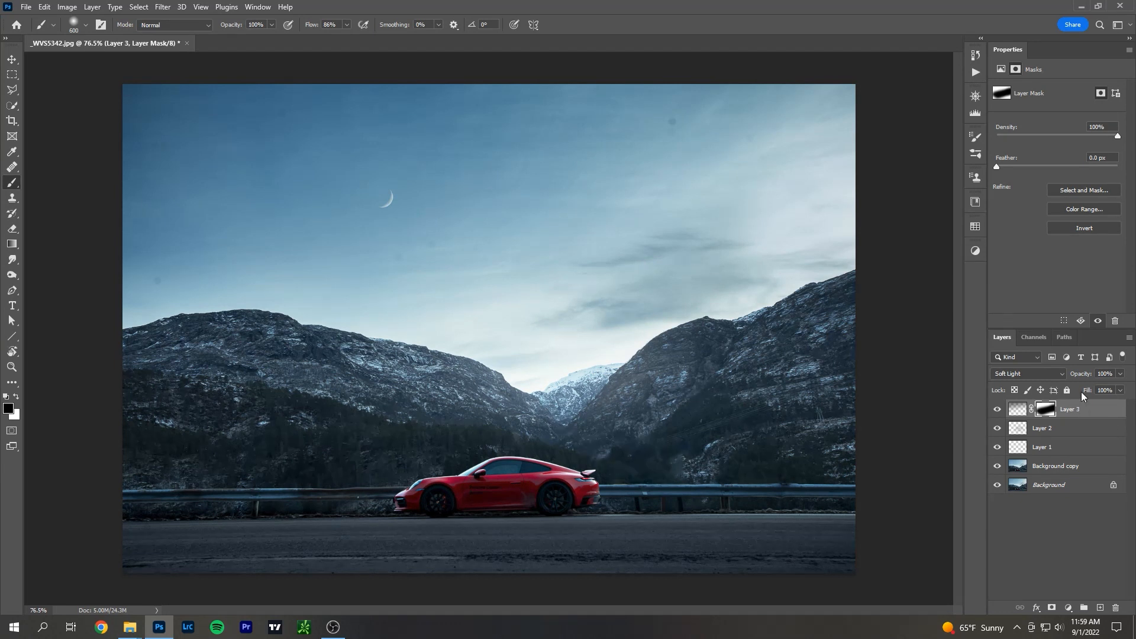
drag(1105, 410, 1101, 610)
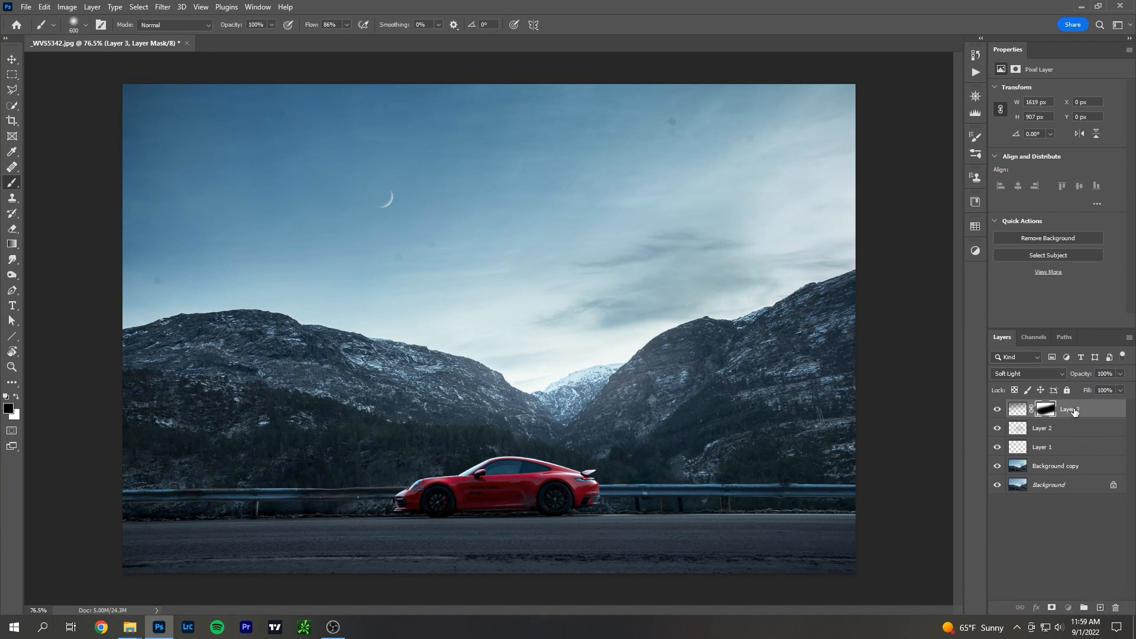
click(1116, 608)
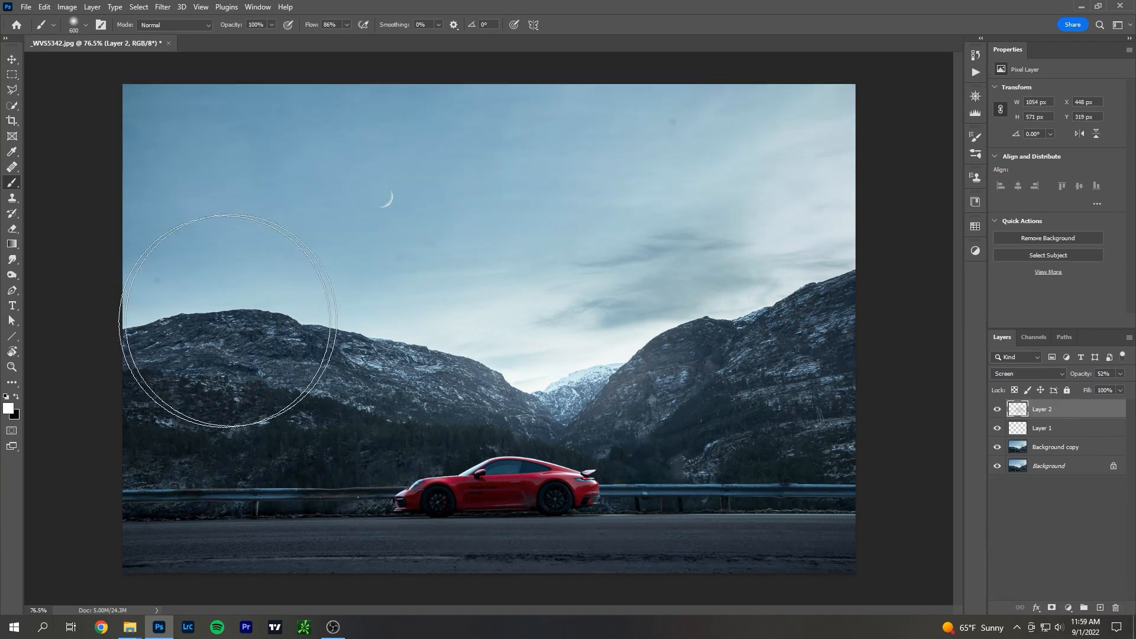
Compare the photo with the Screen glow layer hidden, delete that layer, and reduce the brush size.
key([)
key([)
key([)
key([)
key([)
key([)
key([)
click(998, 409)
click(998, 409)
mouse_move(1062, 415)
mouse_down()
mouse_move(1095, 595)
mouse_move(1117, 608)
mouse_up()
key([)
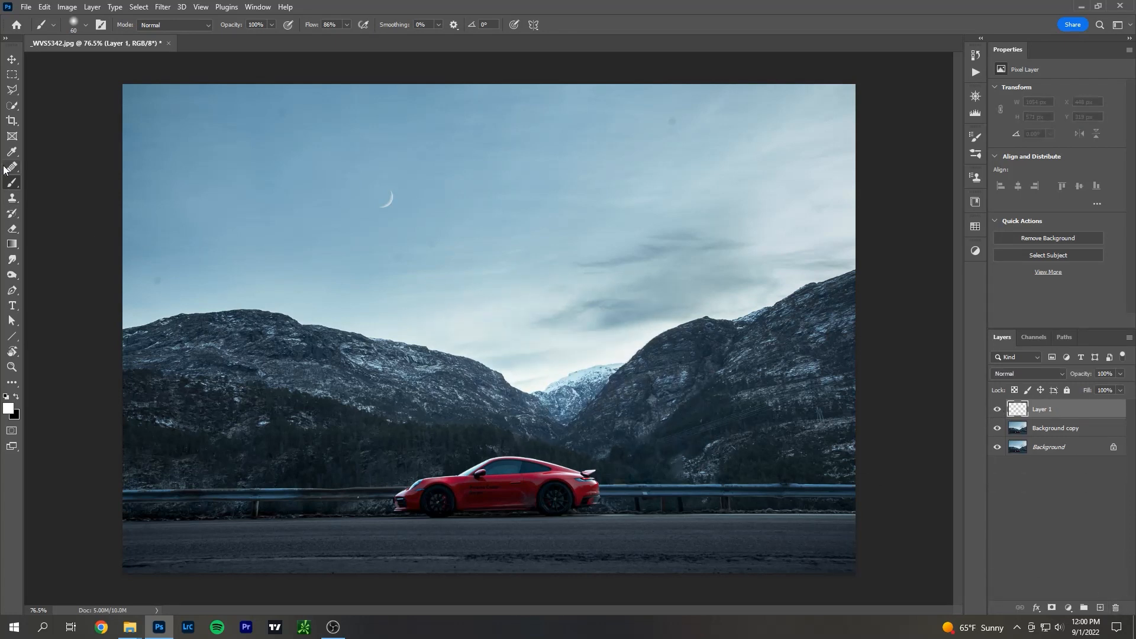
Set the foreground color to red (ff0000) and circle the car on Layer 1 with a 35 px brush.
click(9, 408)
drag(157, 328, 290, 272)
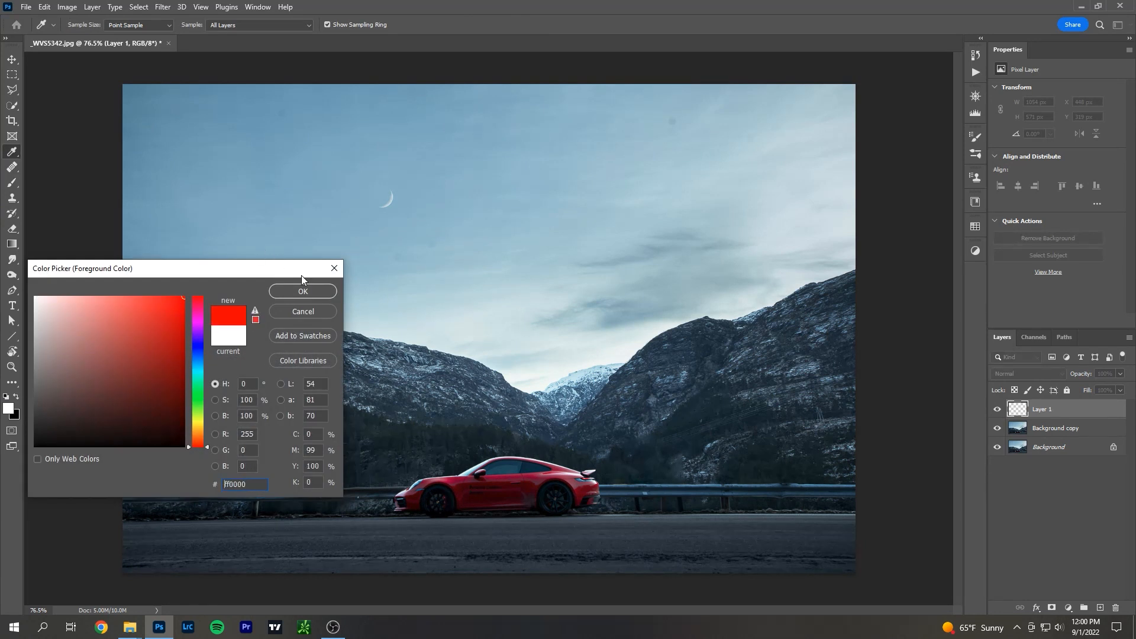
click(301, 291)
key([)
key([)
key([)
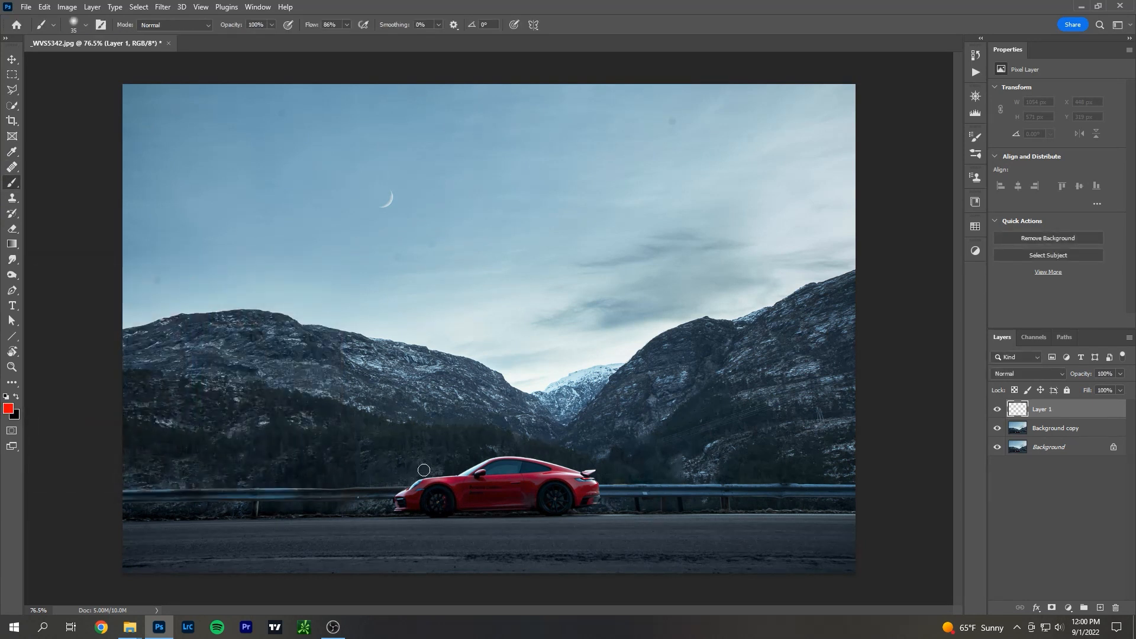
drag(528, 441, 435, 444)
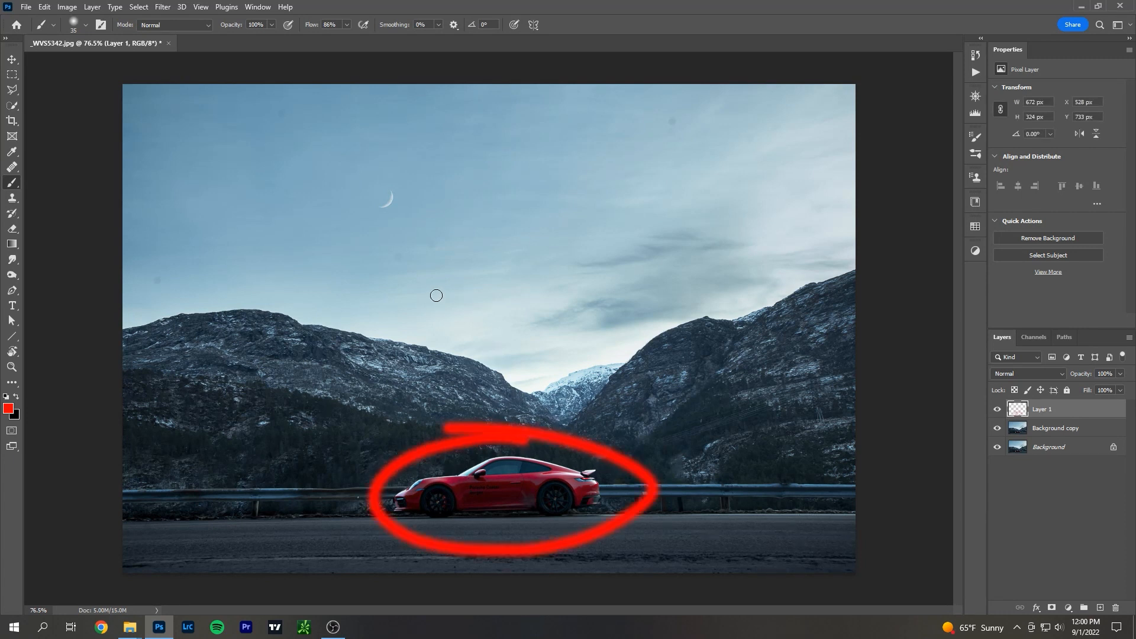
Mark the sky above the valley, the upper-left sky and the area around the car in red, and undo all the red marks.
drag(513, 348, 654, 345)
mouse_move(264, 156)
mouse_down()
mouse_move(222, 154)
mouse_move(312, 140)
mouse_up()
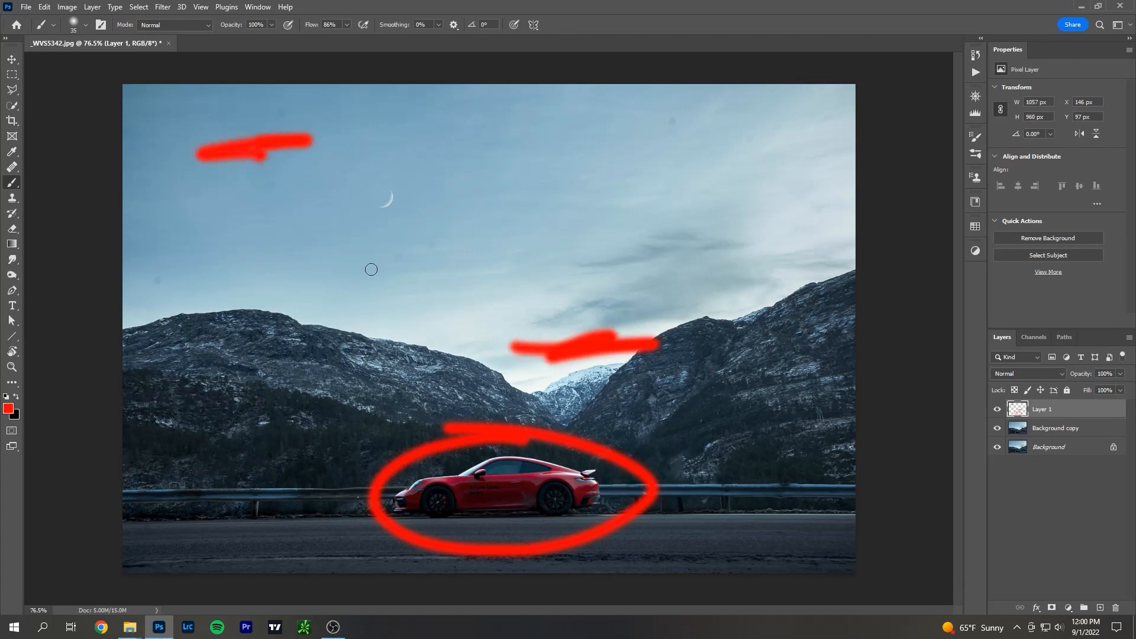
mouse_move(345, 377)
mouse_down()
mouse_move(237, 360)
mouse_move(237, 388)
mouse_move(598, 419)
mouse_move(713, 393)
mouse_up()
key(ctrl+z)
key(ctrl+z)
key(ctrl+z)
key(ctrl+z)
key(ctrl+z)
key(ctrl+z)
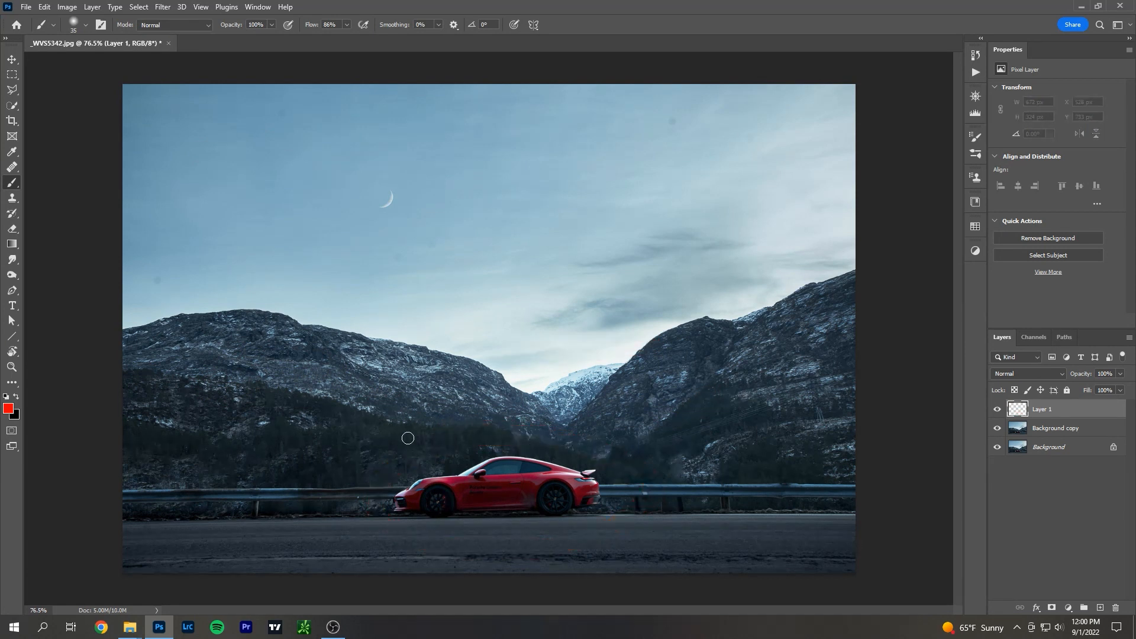
Circle the small bright patch on the guardrail just behind the car in red with a smaller brush.
key(bracketleft)
scroll(528, 514, up, 1)
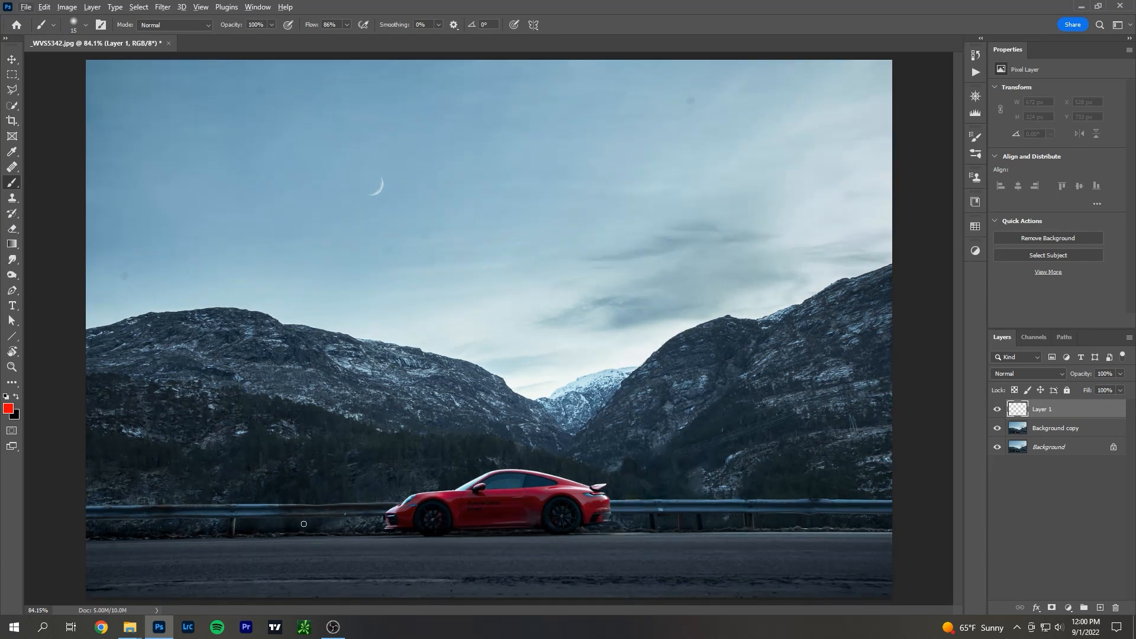
scroll(370, 524, down, 2)
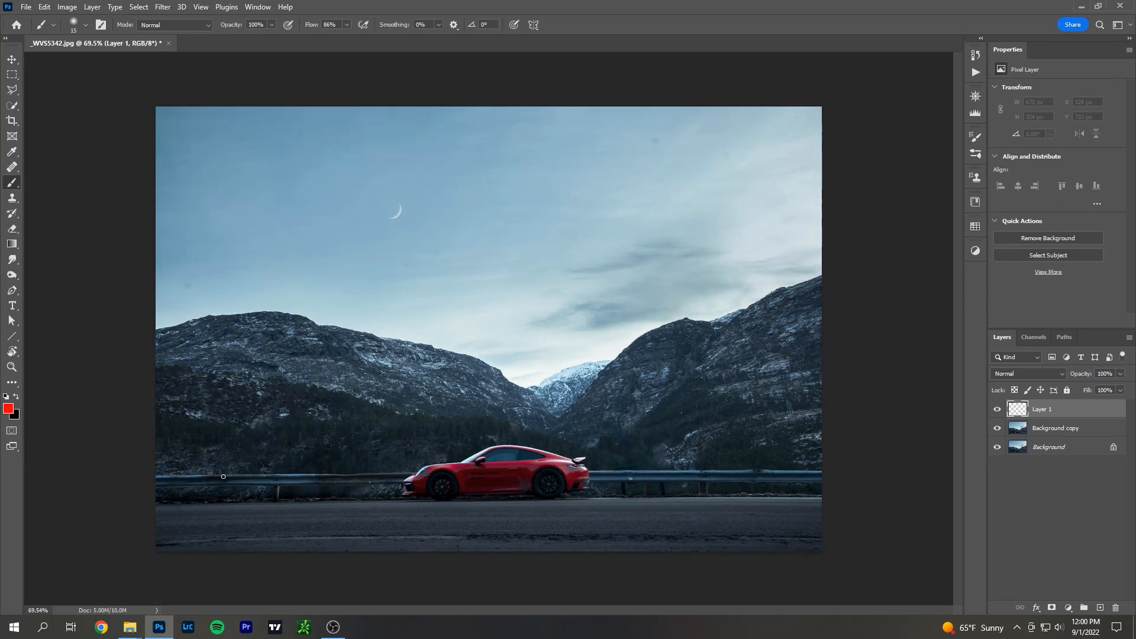
scroll(676, 480, up, 4)
mouse_move(662, 507)
mouse_down()
mouse_move(670, 524)
mouse_move(653, 521)
mouse_up()
key(ctrl+z)
drag(662, 510, 656, 510)
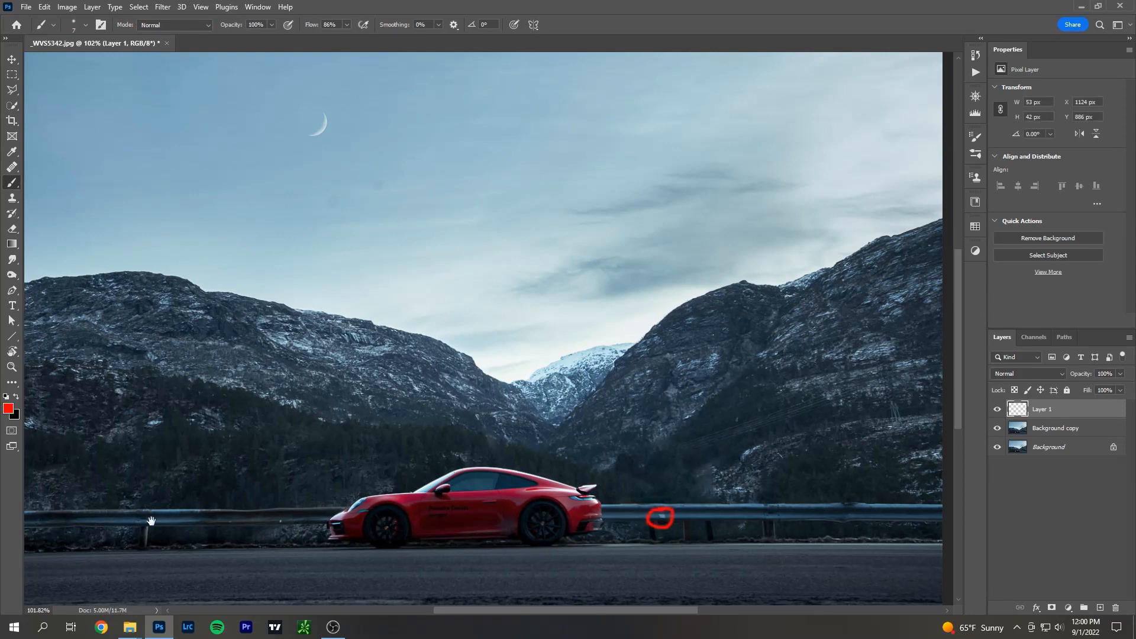
Inspect the guardrail up close on both sides of the car and undo the red circle around its bright patch.
drag(120, 521, 349, 520)
scroll(291, 526, up, 5)
drag(451, 513, 331, 434)
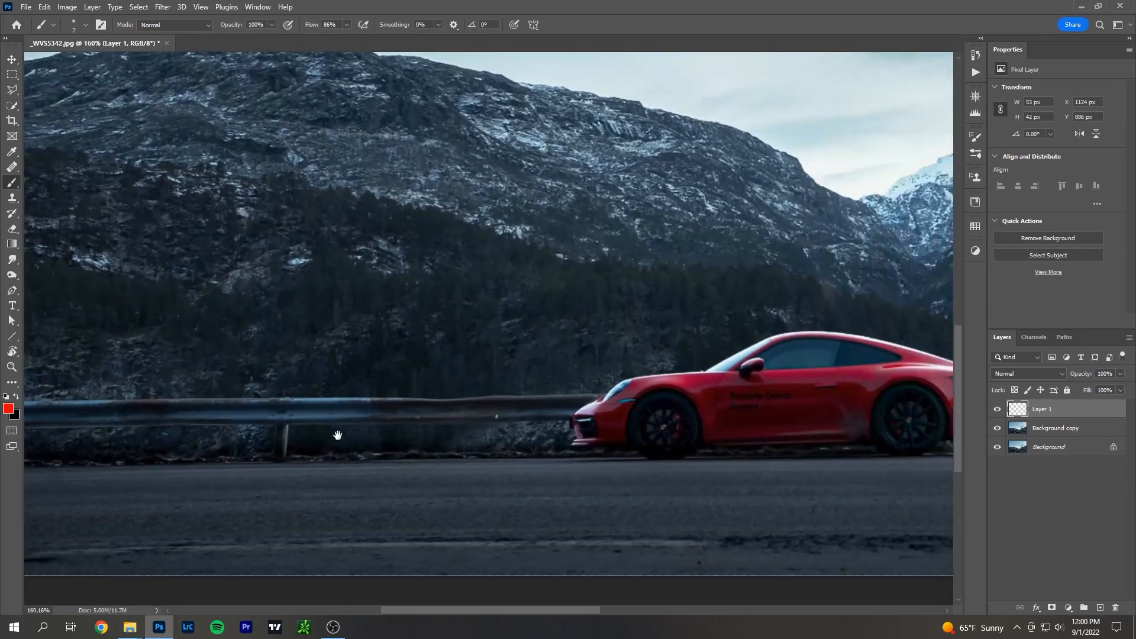
drag(638, 457, 468, 465)
drag(710, 463, 450, 492)
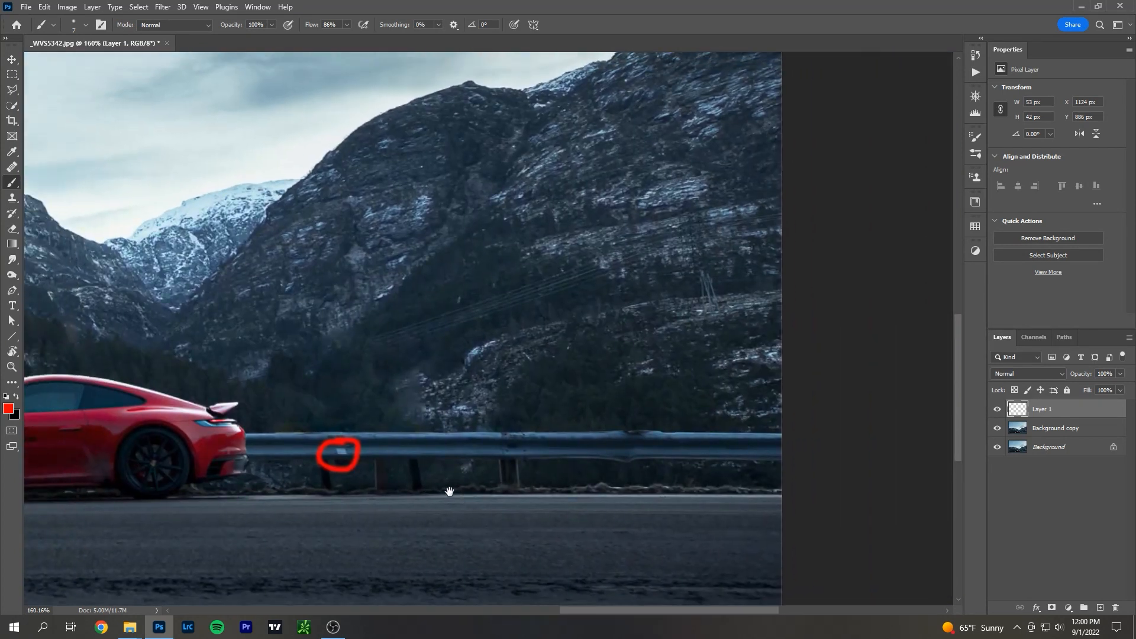
key(ctrl+z)
key(ctrl+z)
key(ctrl+shift+z)
Circle the power lines on the right mountain and separately the pylon in red, undoing each mark.
mouse_move(603, 254)
mouse_down()
mouse_move(380, 380)
mouse_move(837, 248)
mouse_move(517, 259)
mouse_up()
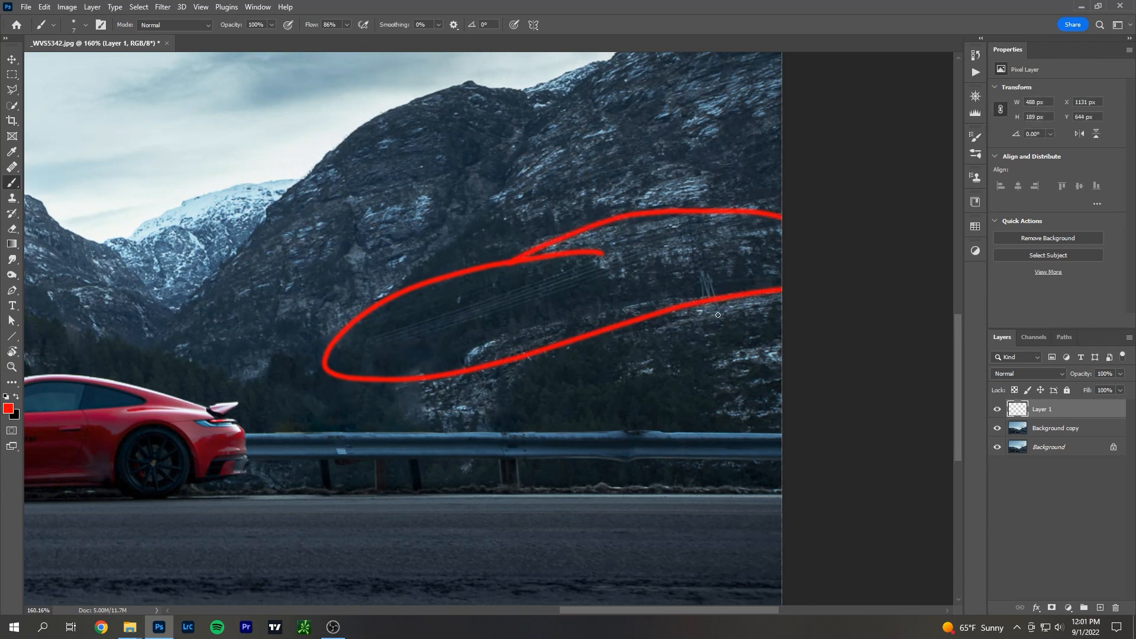
key(ctrl+z)
mouse_move(712, 271)
mouse_down()
mouse_move(695, 299)
mouse_move(719, 306)
mouse_up()
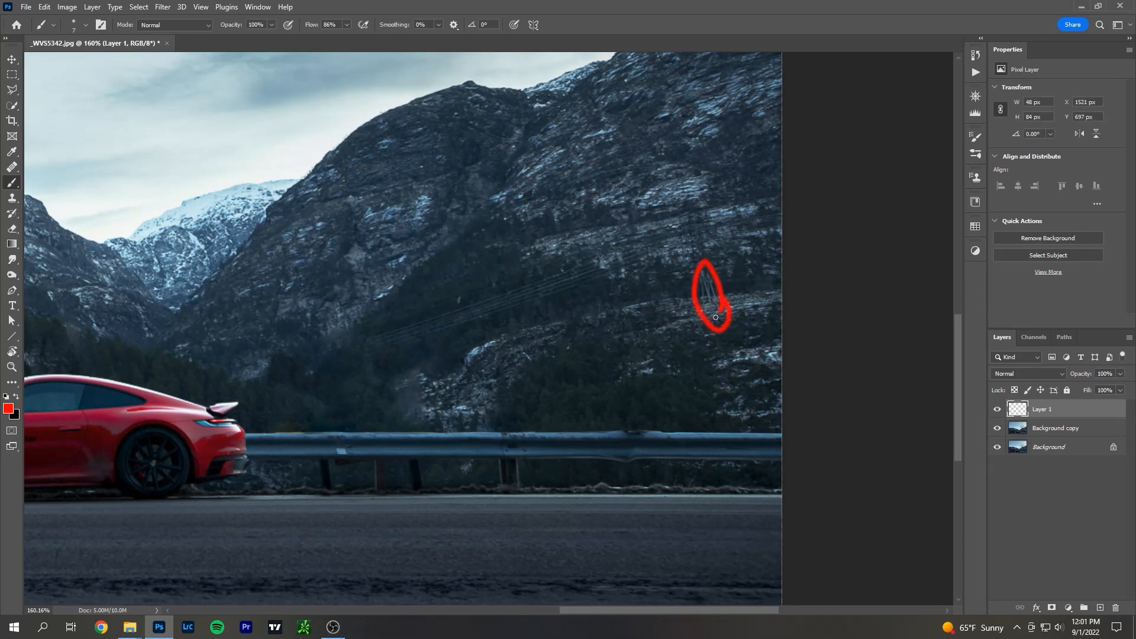
key(ctrl+0)
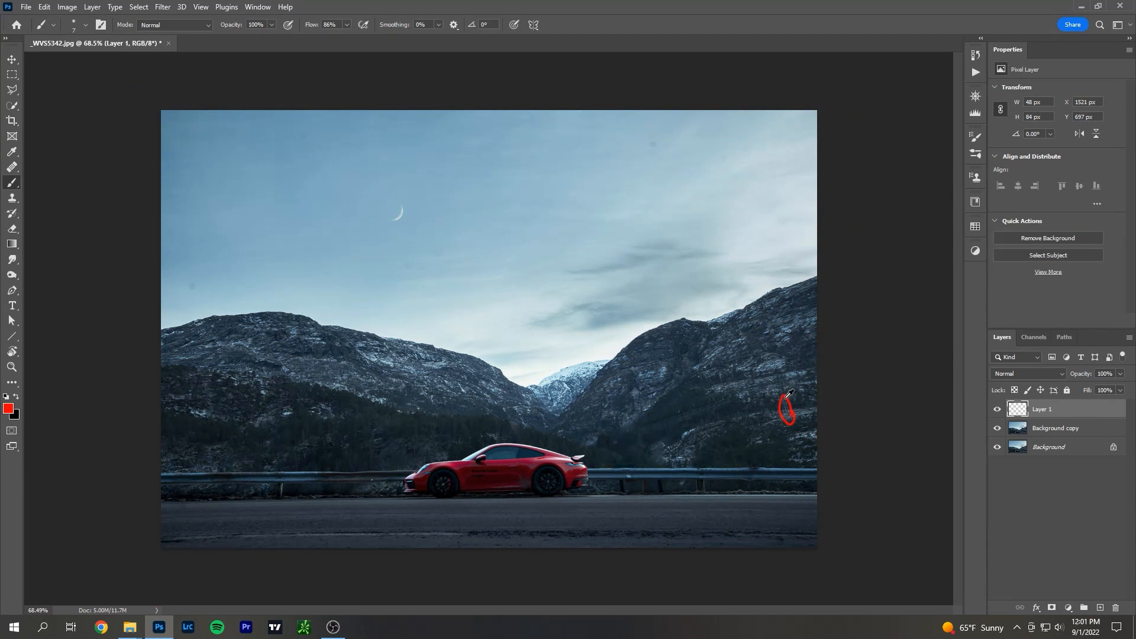
scroll(801, 405, up, 10)
key(ctrl+z)
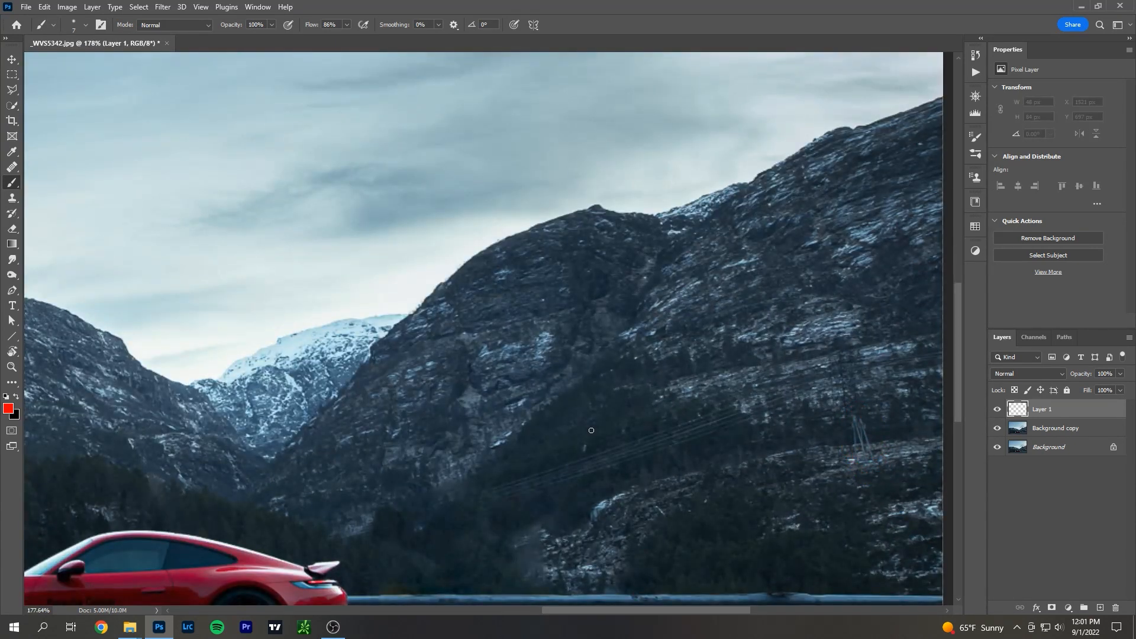
Circle the pale line on the road's lower left and a patch of road edge right of the car, undoing both marks.
scroll(591, 430, down, 5)
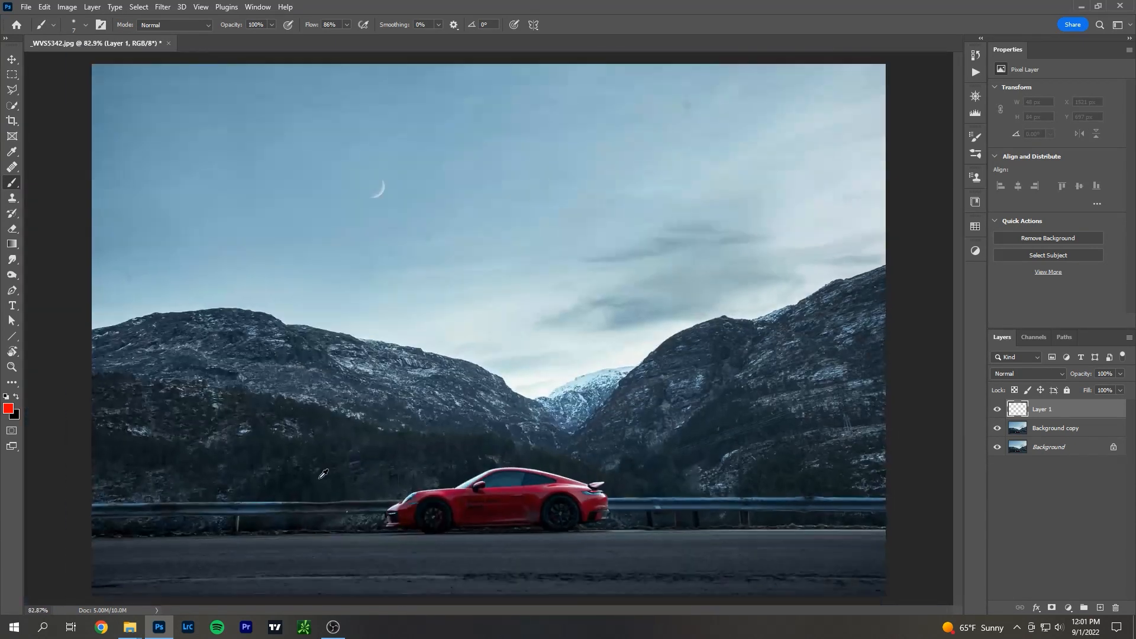
scroll(237, 528, down, 2)
scroll(237, 528, up, 1)
scroll(315, 568, up, 1)
mouse_move(144, 582)
mouse_down()
mouse_move(463, 576)
mouse_move(100, 579)
mouse_up()
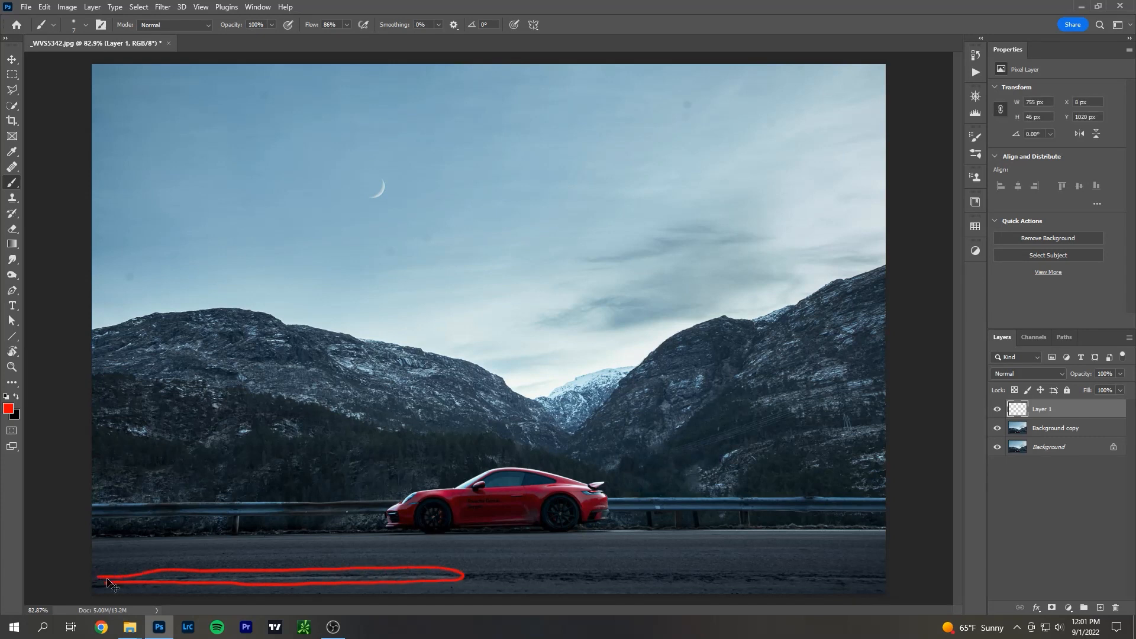
key(ctrl+z)
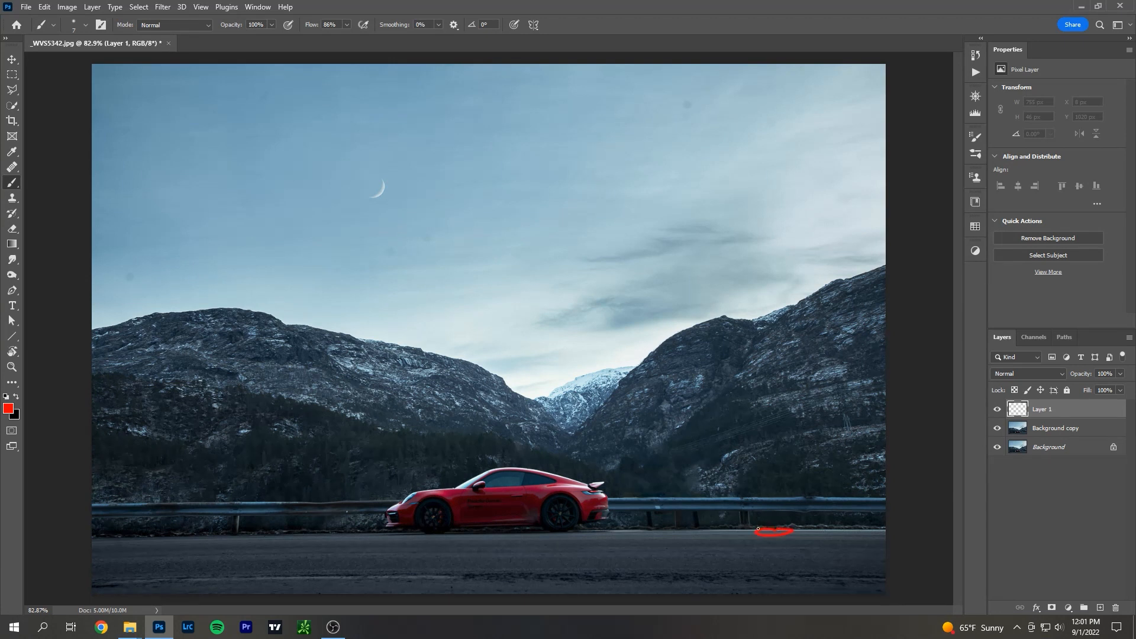
key(ctrl+z)
Draw a straight red line along the pale road line at the lower left, mark the road edge behind the car, and undo both.
click(457, 577)
shift+click(77, 588)
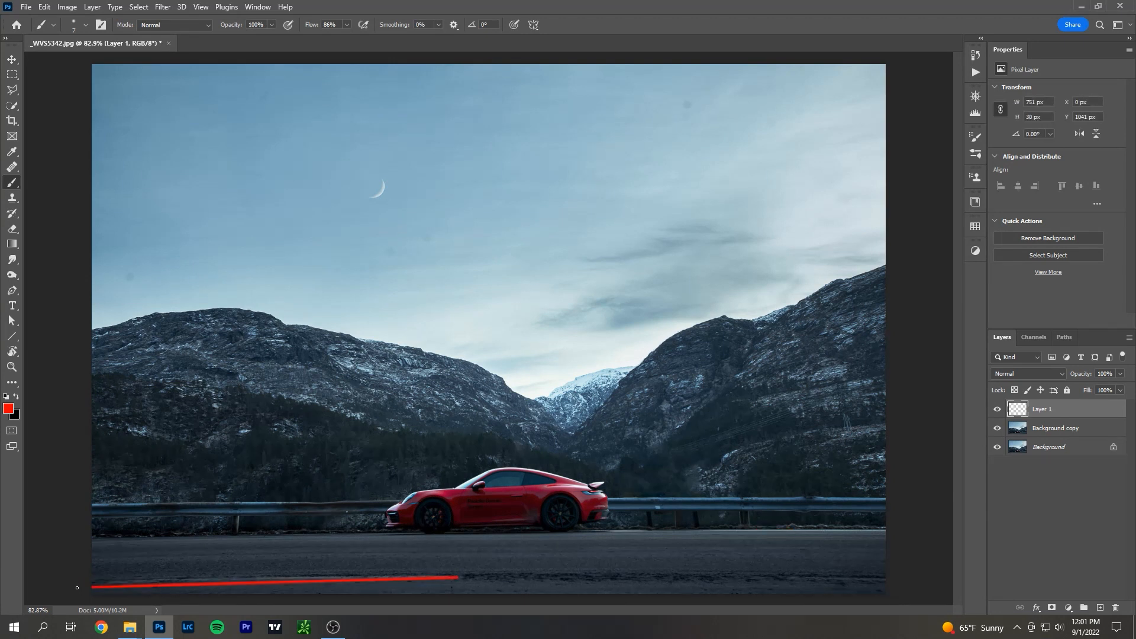
key(ctrl+z)
drag(582, 532, 653, 527)
key(ctrl+z)
key(ctrl+z)
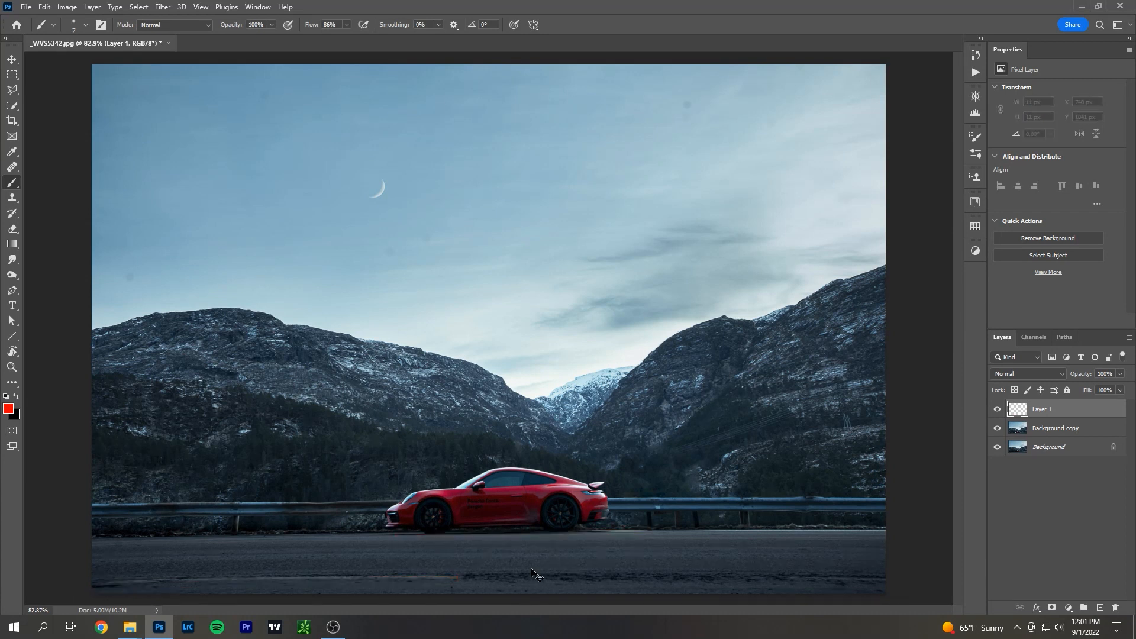
Draw a Z-shaped red line across the road beneath the car and undo it.
drag(388, 541, 675, 539)
shift+click(401, 588)
shift+click(672, 588)
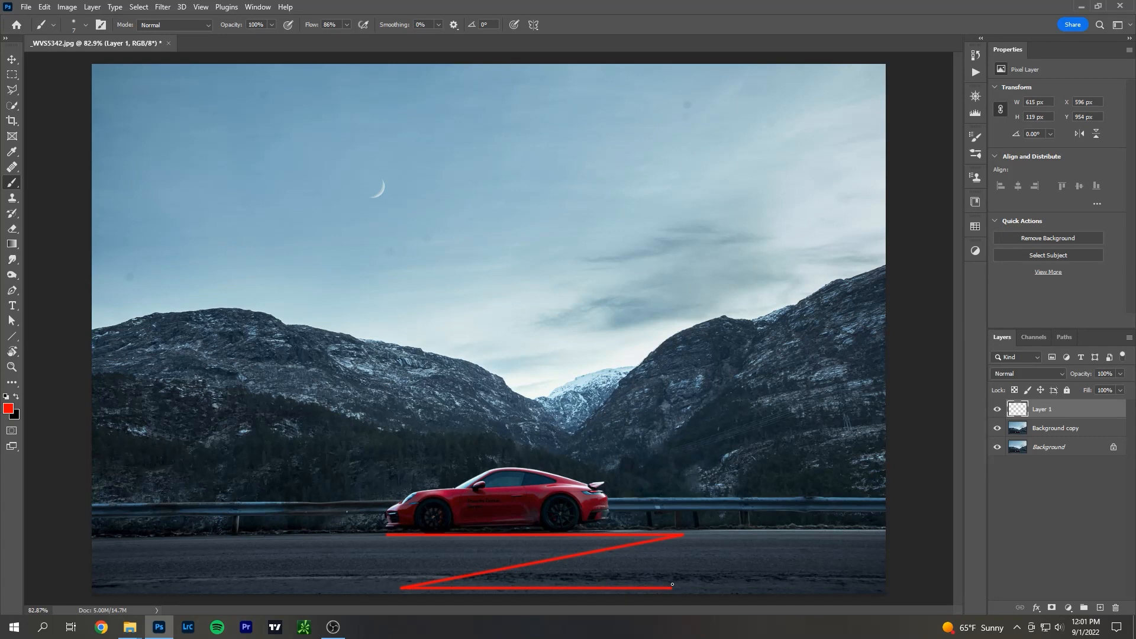
key(ctrl+z)
key(ctrl+z)
key(ctrl+z)
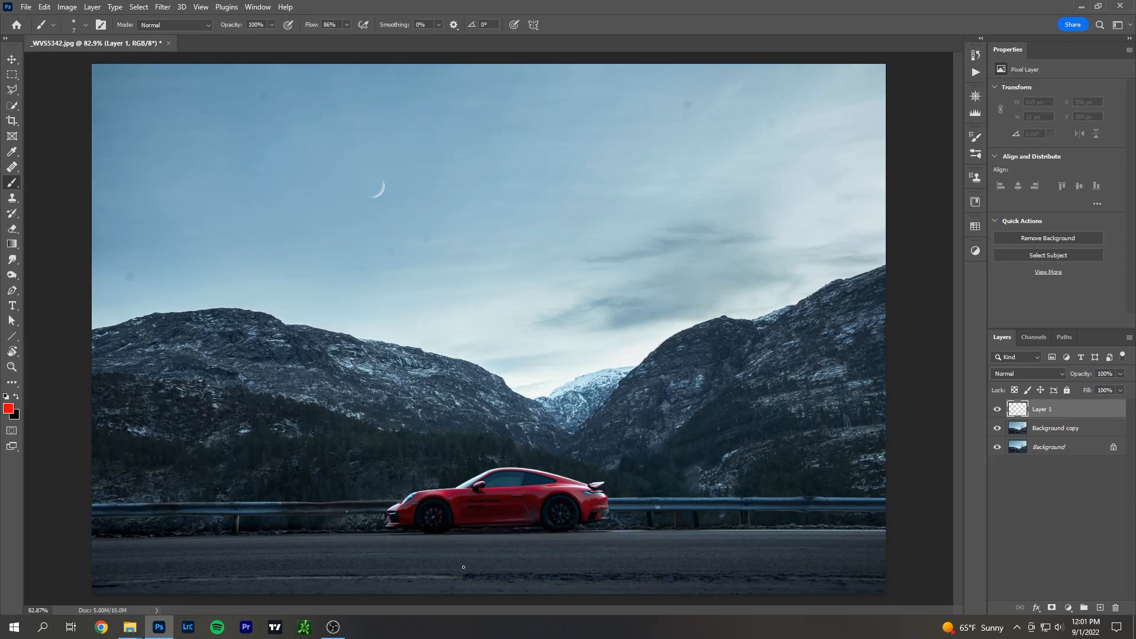
Trace the guardrail, the road edge and the pale road line left of the car in red, and undo the three strokes.
drag(377, 504, 123, 508)
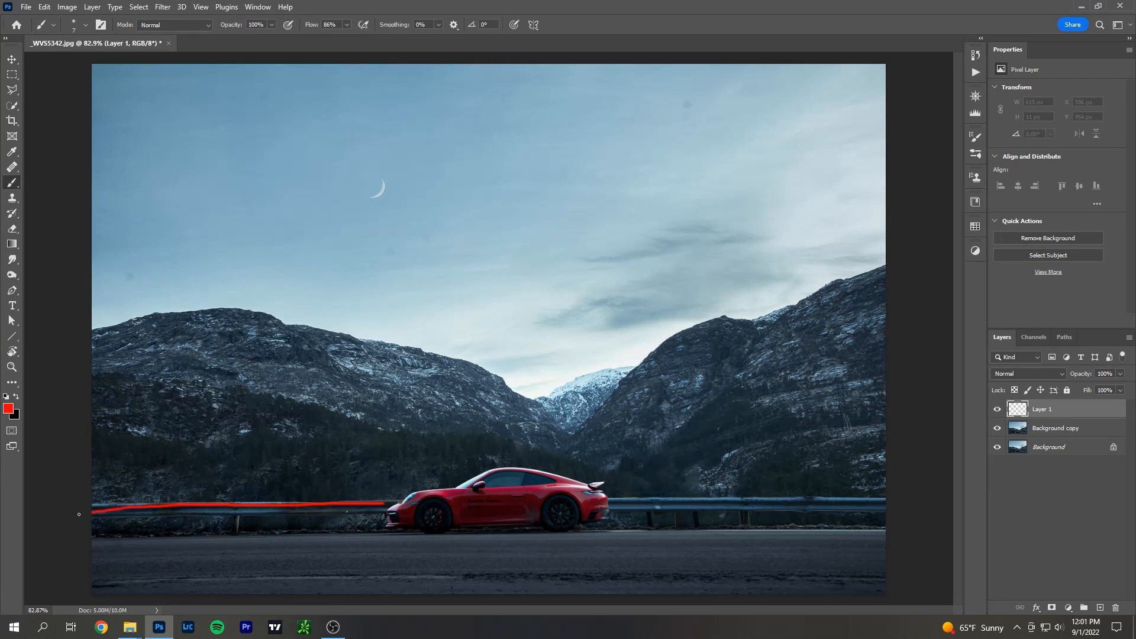
drag(331, 533, 96, 542)
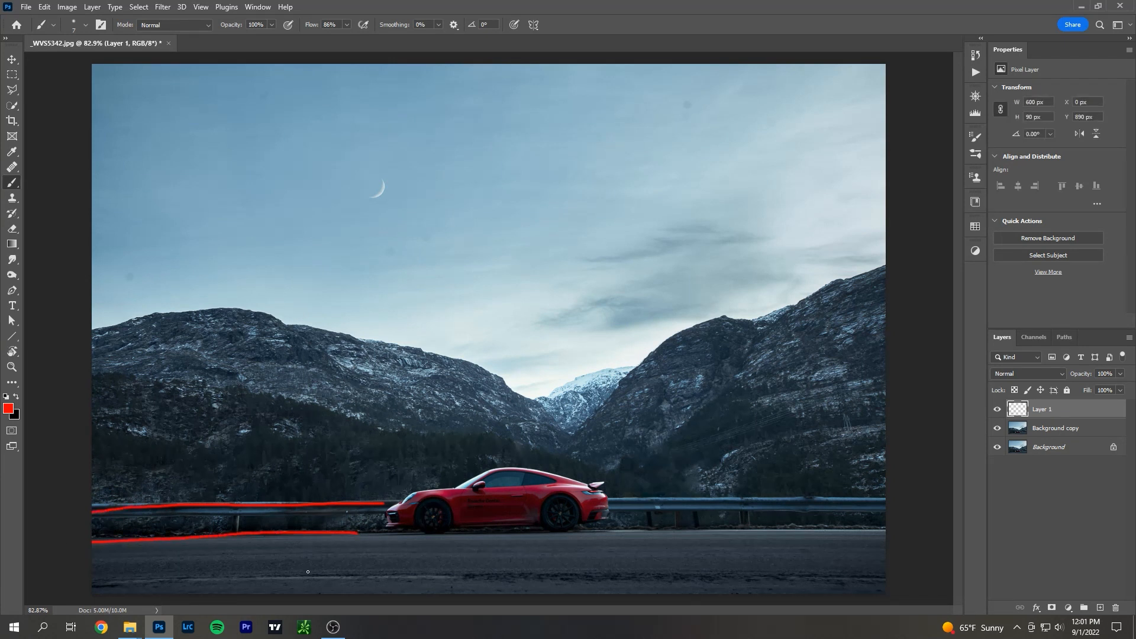
drag(302, 576, 96, 582)
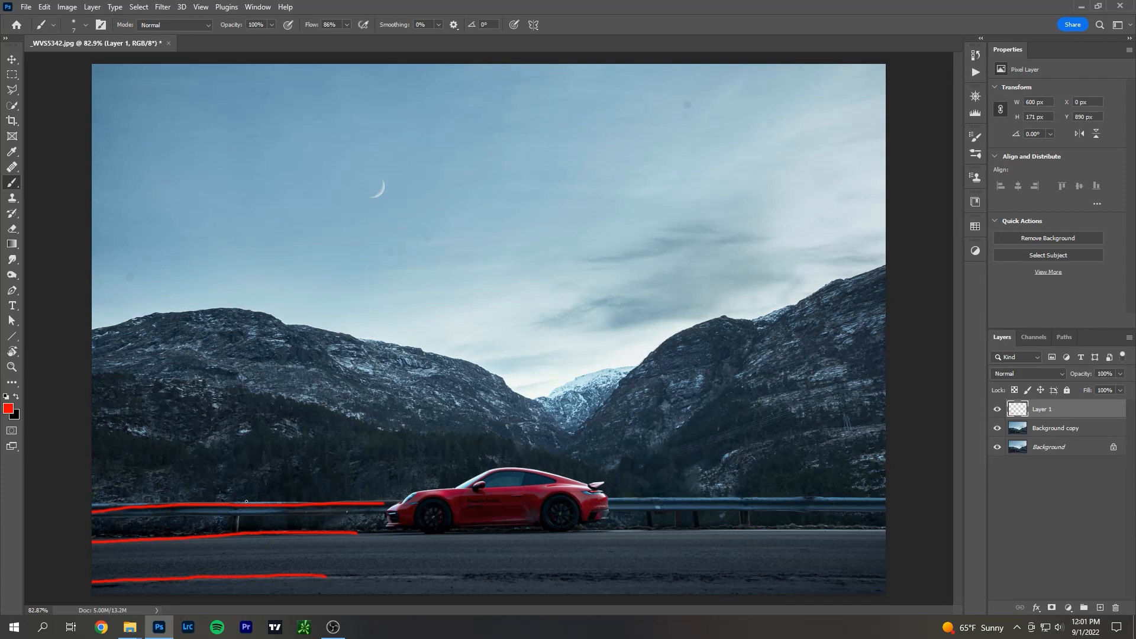
key(ctrl+z)
key(ctrl+z)
key(ctrl+z)
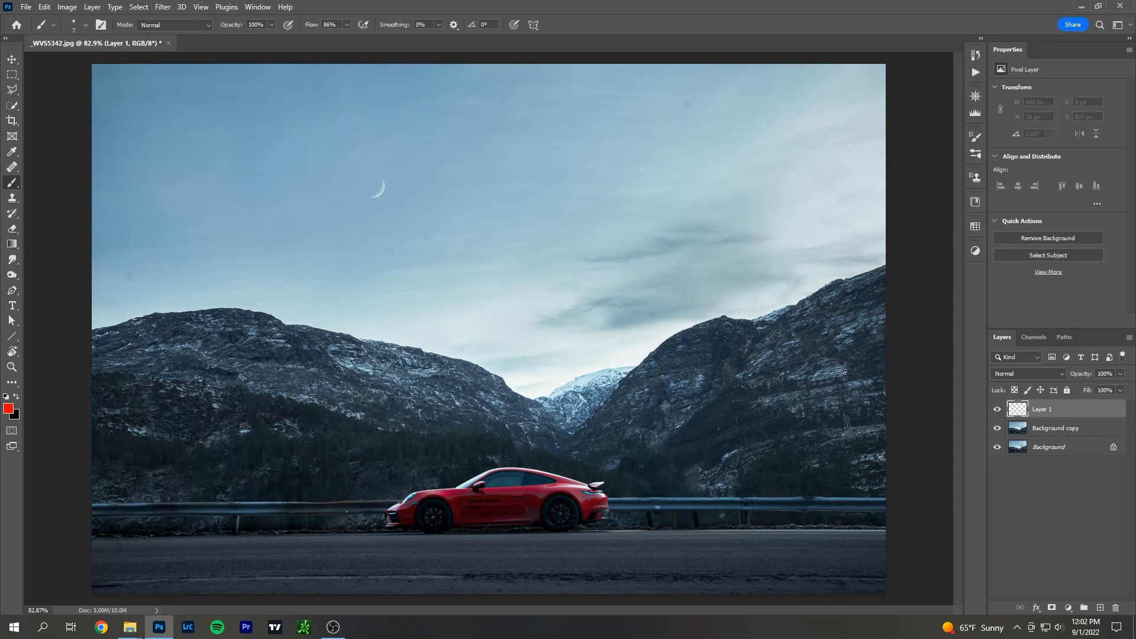
Start a Warp transform on the Background copy layer and pull its lower-left corner and left edge slightly outward.
click(1089, 441)
key(ctrl+t)
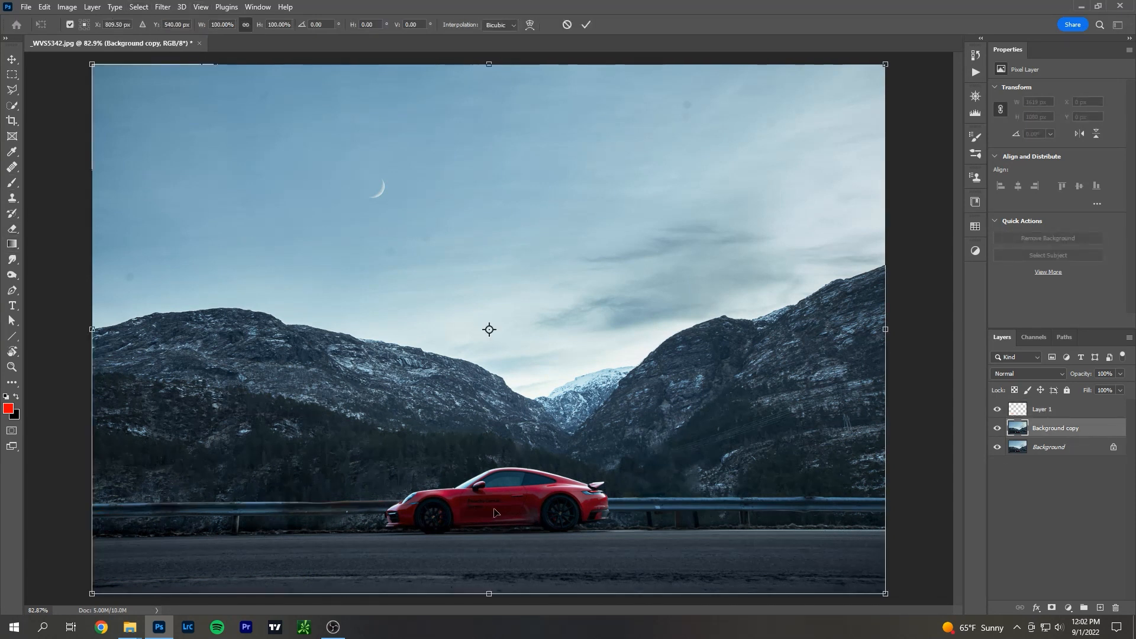
right_click(464, 494)
click(486, 324)
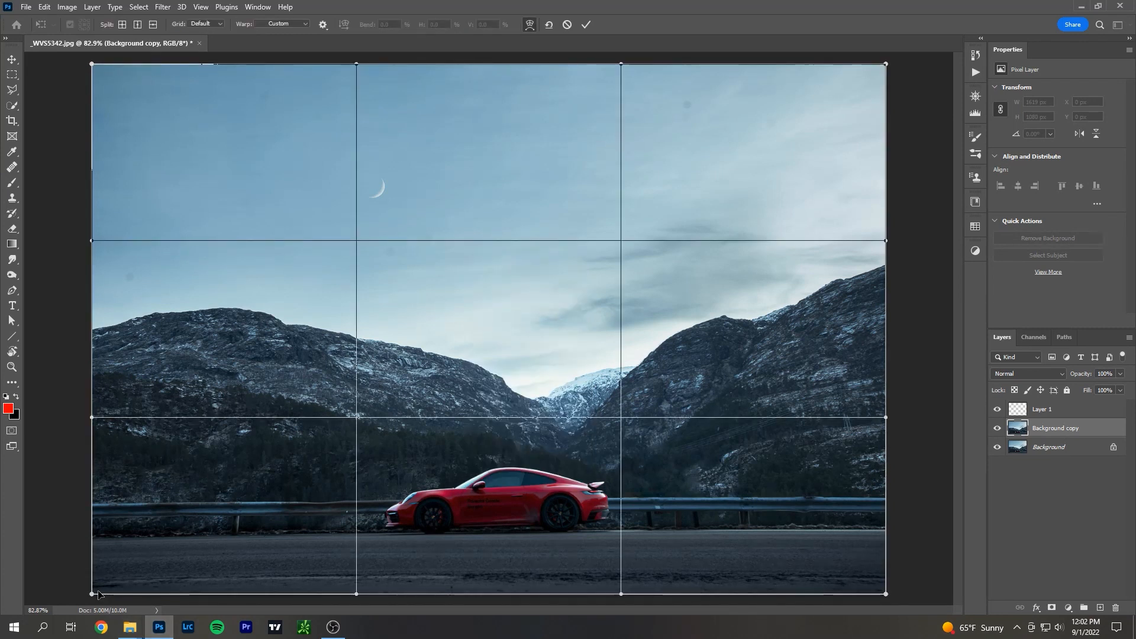
drag(92, 594, 87, 595)
drag(91, 417, 90, 409)
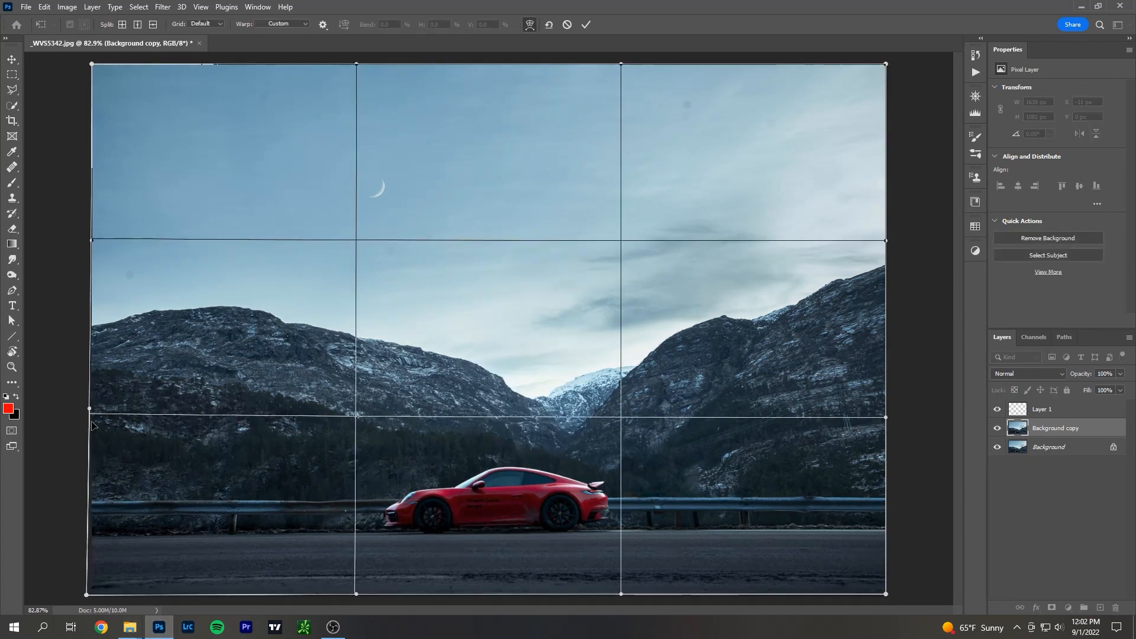
Split the warp grid along the guardrail and road edge and add a vertical split near the photo's left side.
alt+click(119, 507)
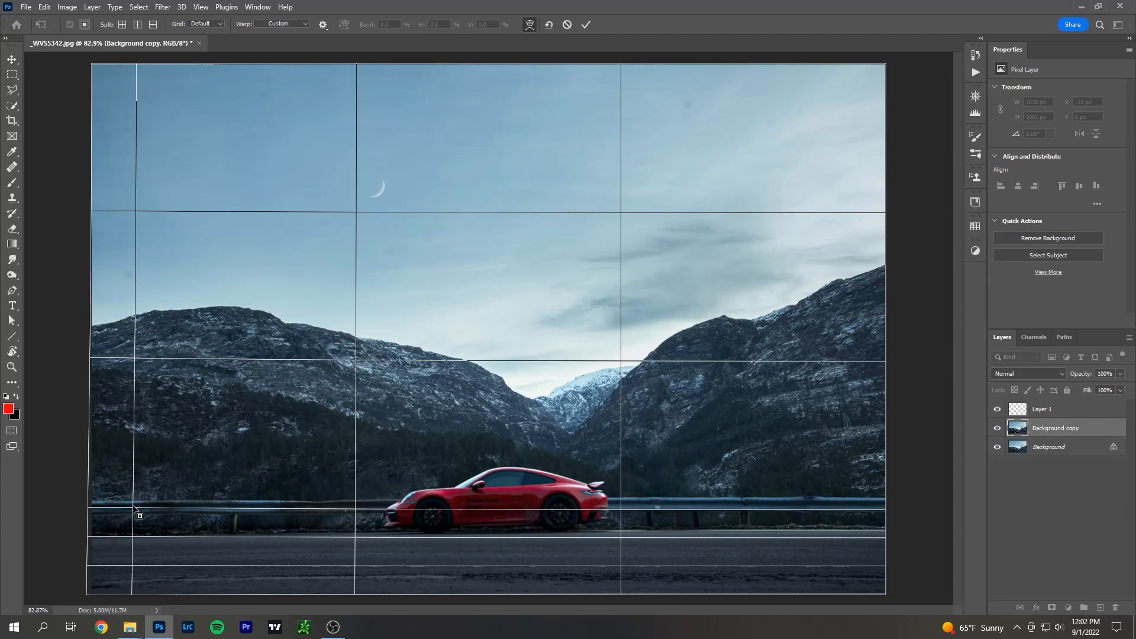
alt+click(143, 457)
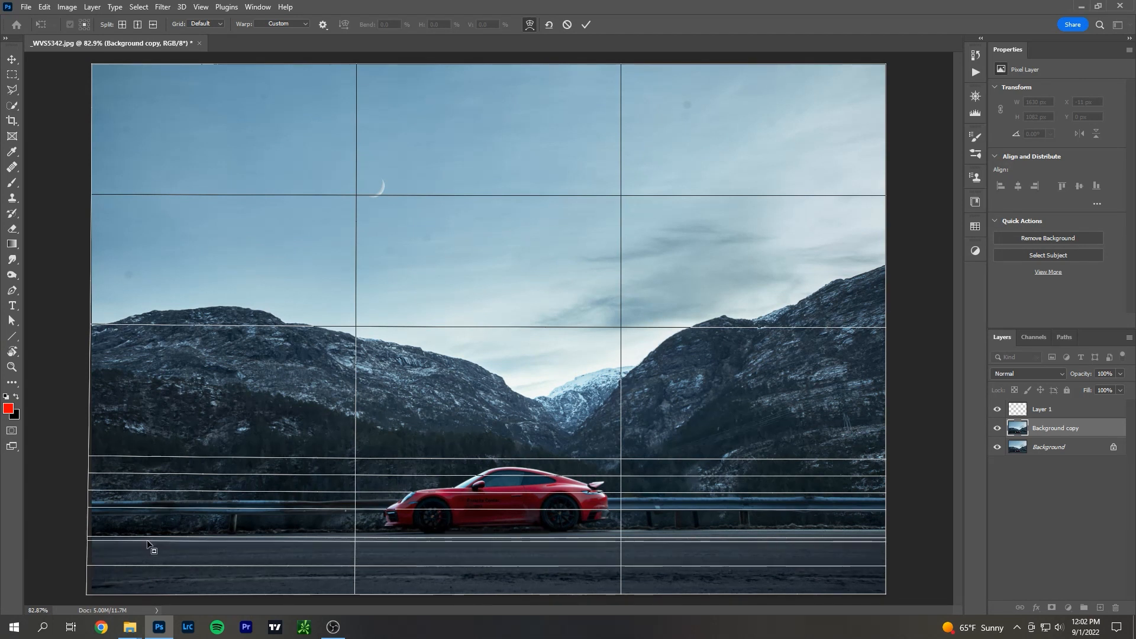
alt+click(152, 532)
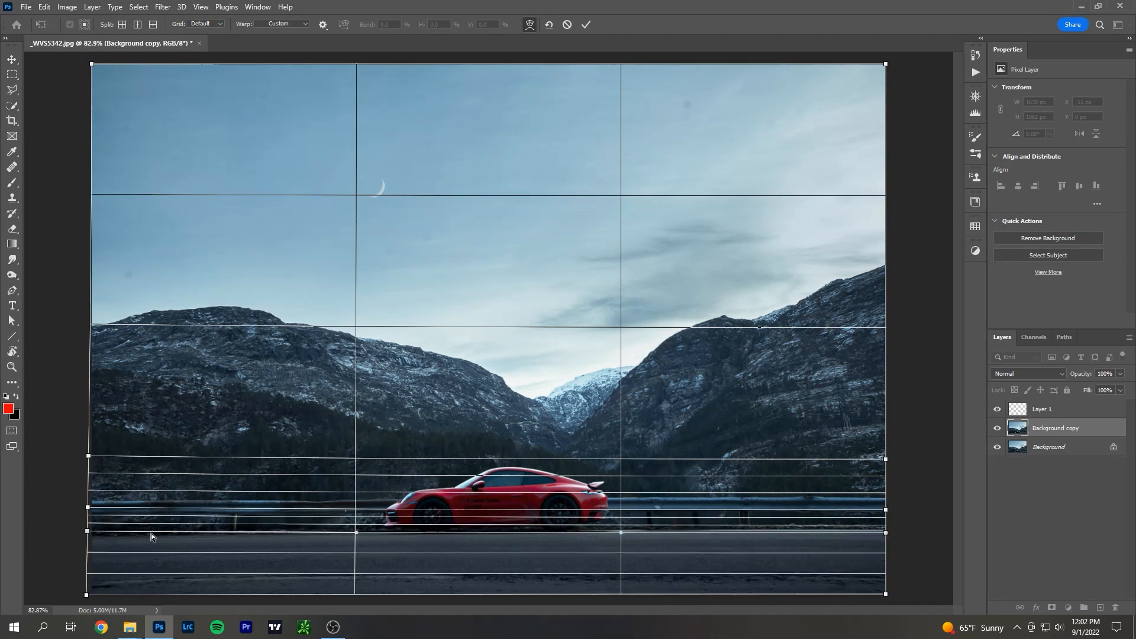
alt+click(151, 532)
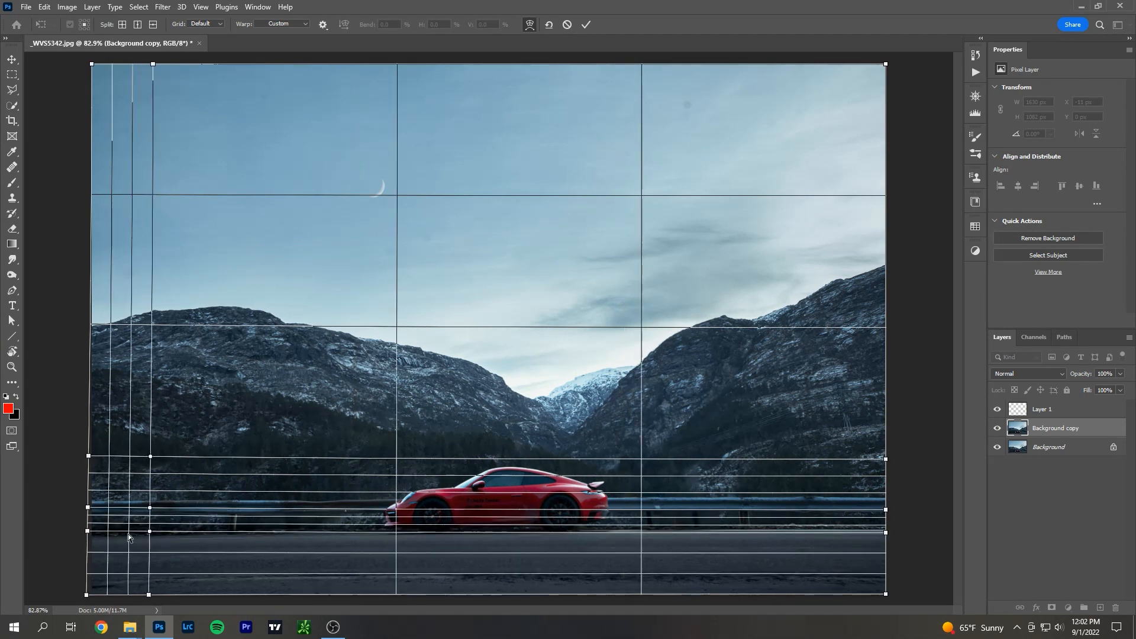
Pull the warp points at the photo's lower left outward to level the road and guardrail, and cancel the warp.
drag(88, 531, 86, 509)
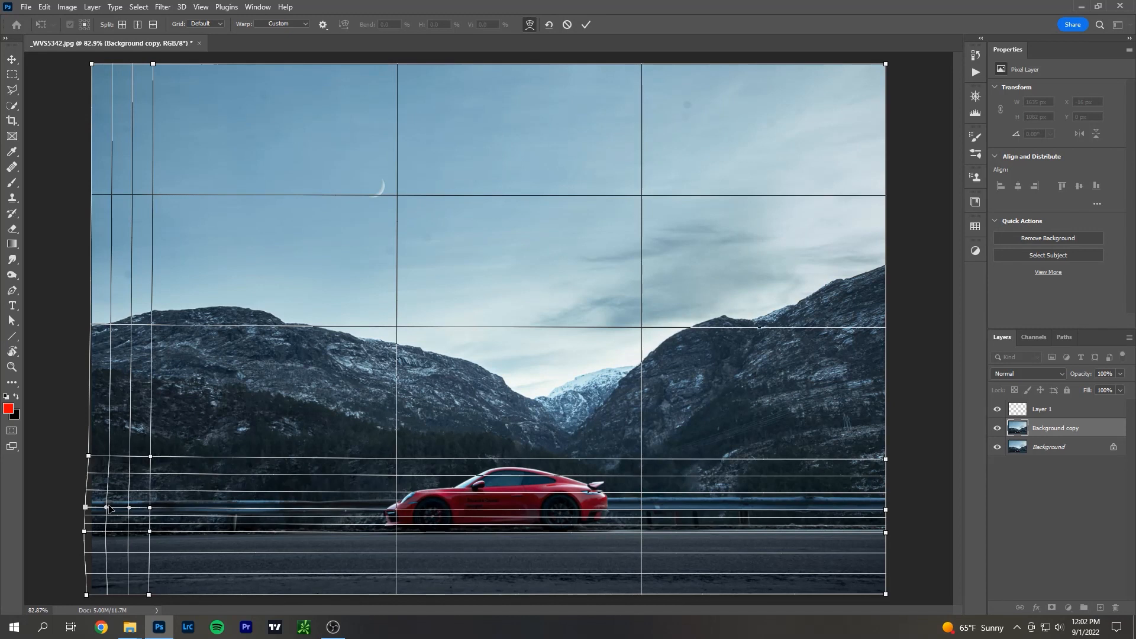
drag(87, 595, 99, 575)
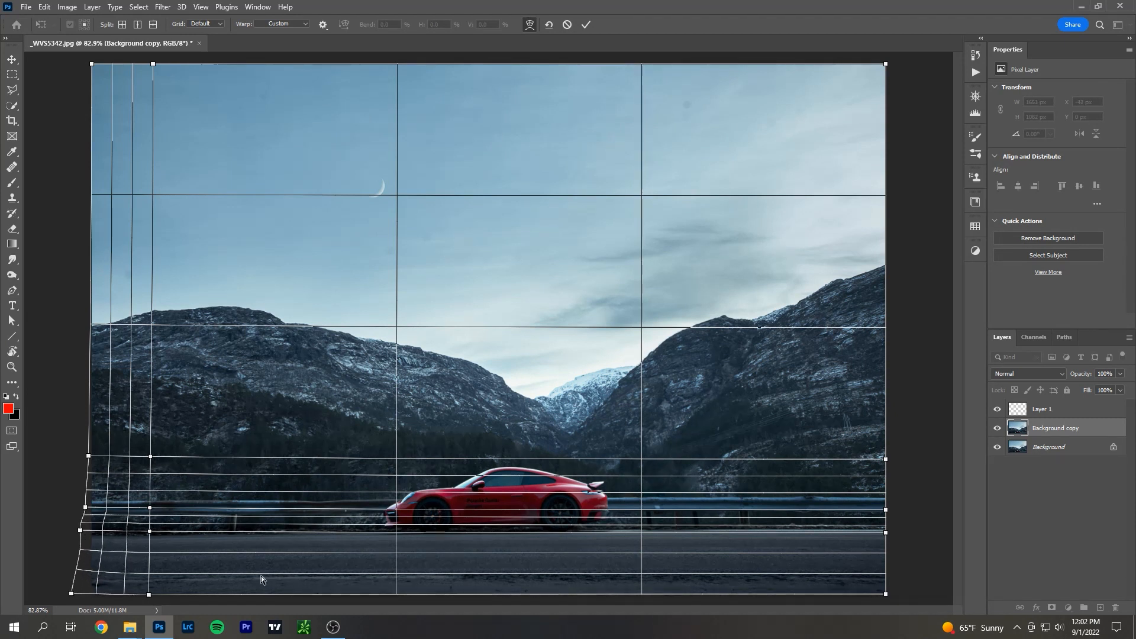
click(85, 507)
drag(88, 507, 88, 507)
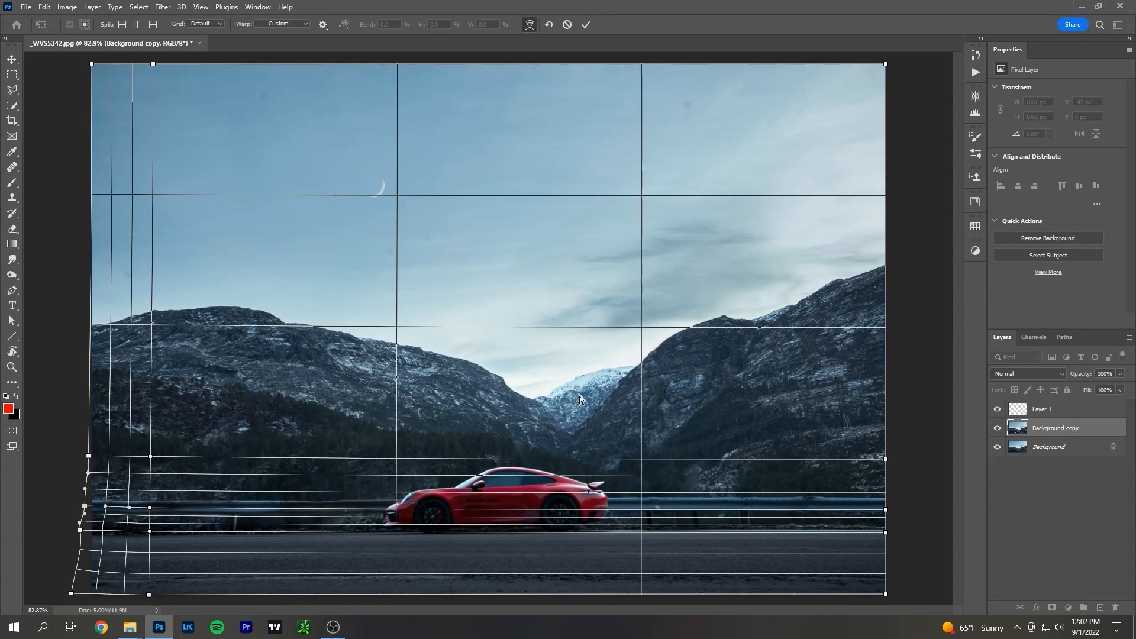
click(566, 24)
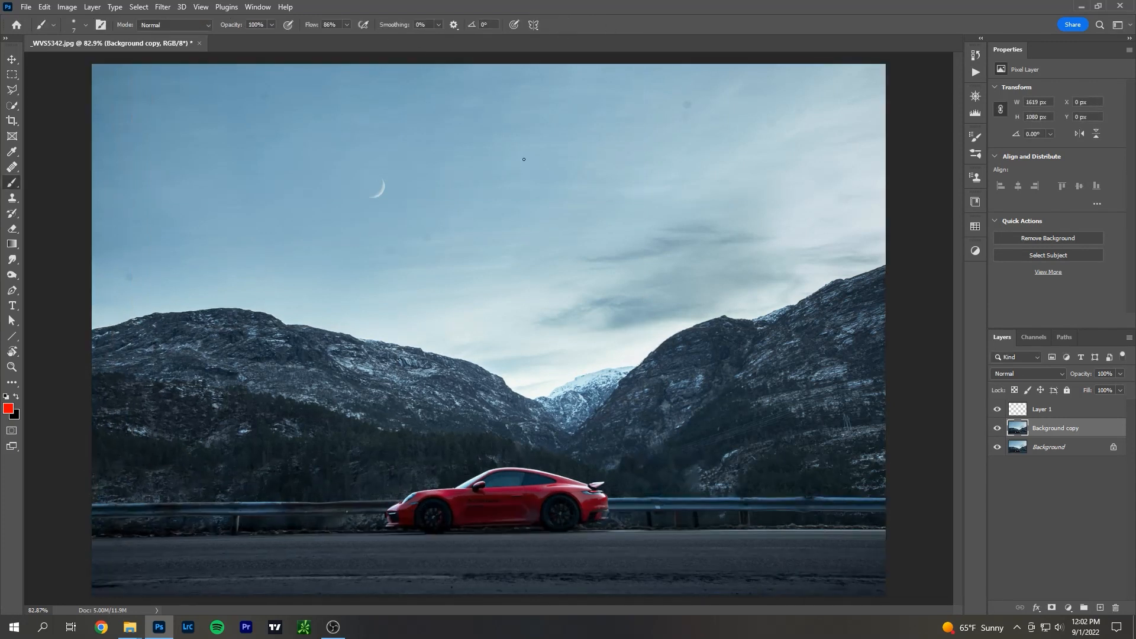
key(ctrl+z)
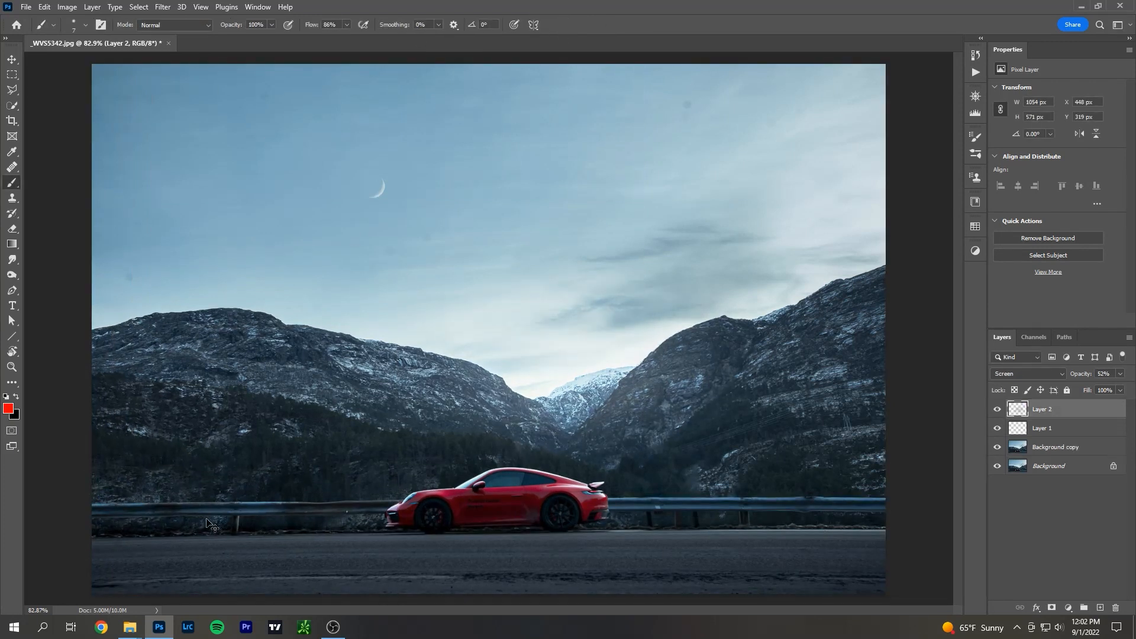
key(ctrl+shift+z)
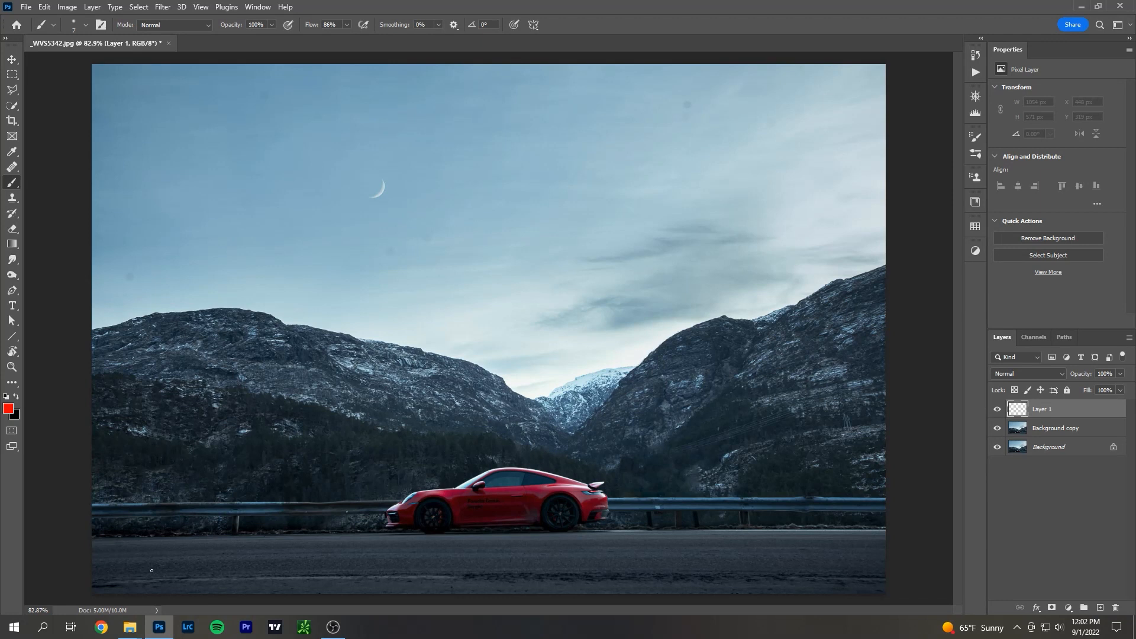
click(162, 7)
click(194, 121)
key(Return)
Open the Background copy layer in Liquify and set the warp brush size to 300.
click(1098, 431)
click(138, 6)
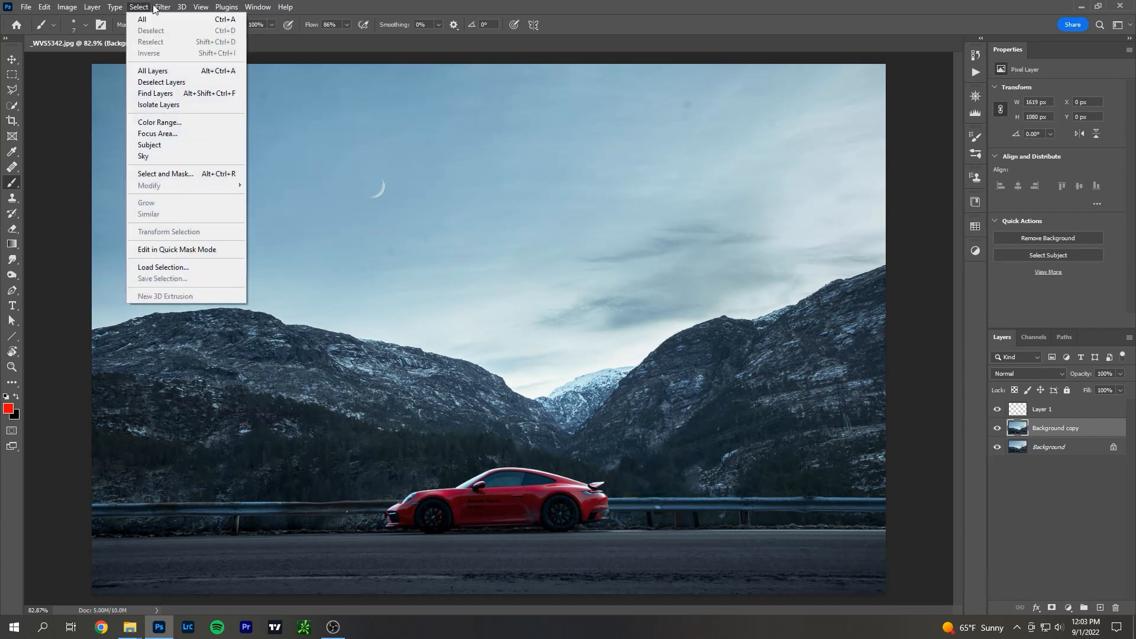
click(186, 116)
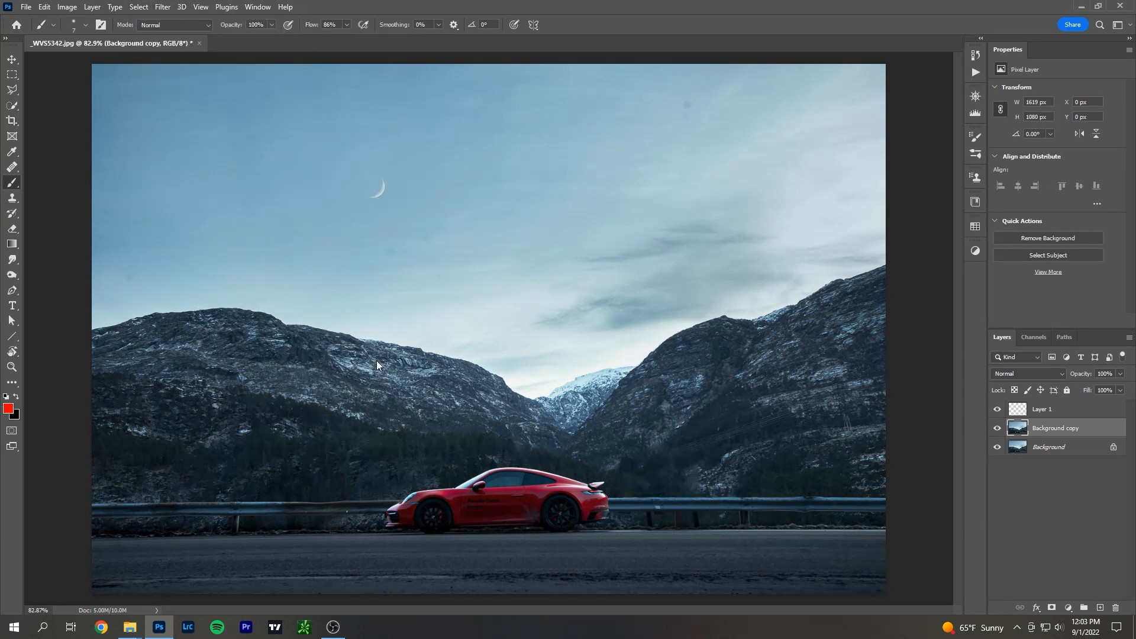
key(bracketright)
key(bracketright)
key(bracketright)
key(bracketleft)
key(bracketleft)
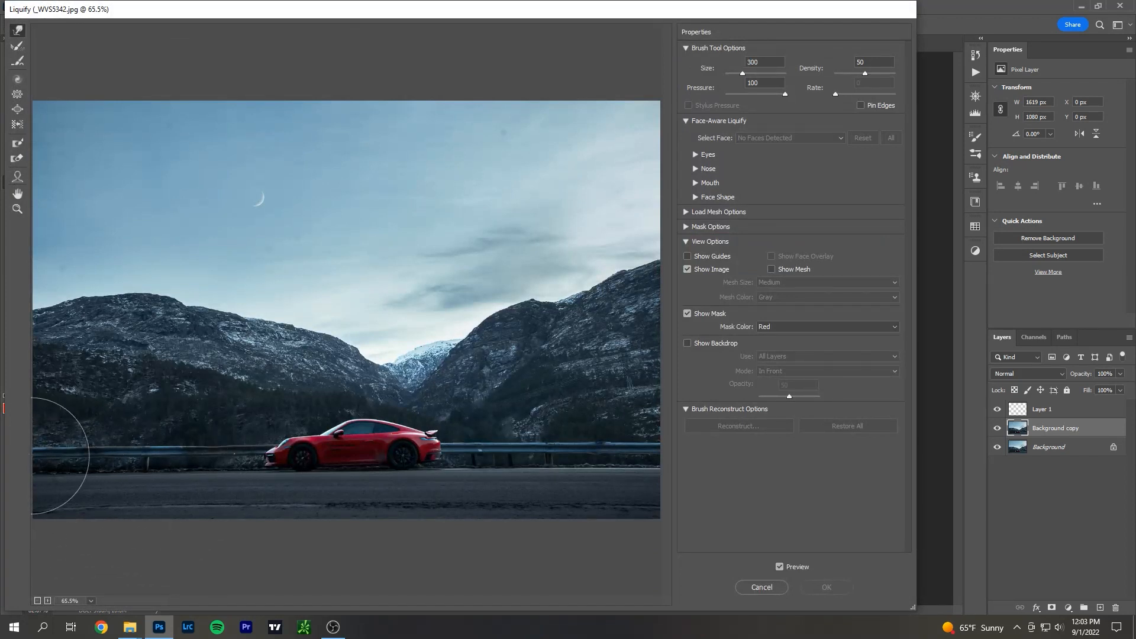
Push the guardrail and road at the photo's lower left downward to level them, reduce the brush size to 50, and apply Liquify.
drag(36, 455, 56, 512)
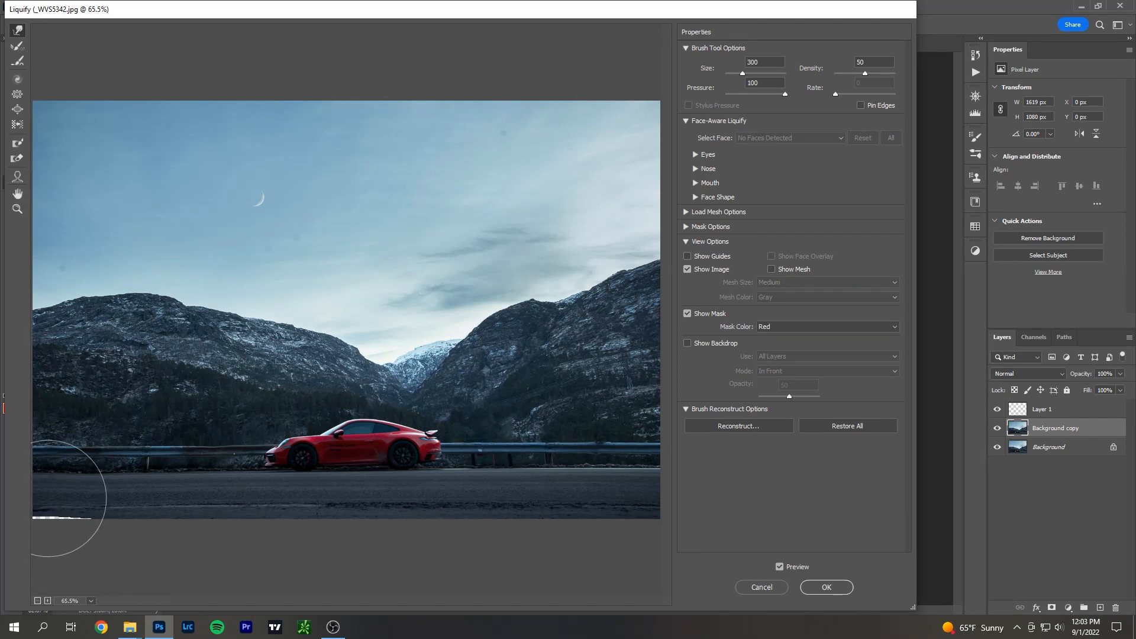
key(bracketleft)
key(bracketleft)
key(bracketleft)
key(bracketleft)
key(bracketleft)
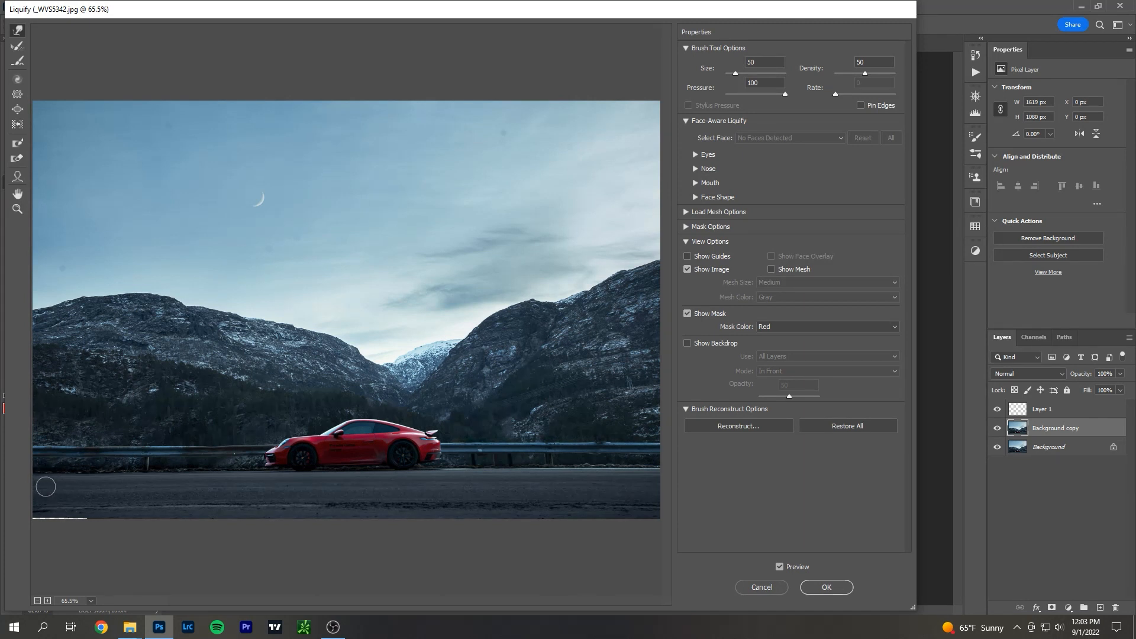
click(845, 589)
Clone road texture with the Clone Stamp along the photo's bottom edge near the lower-left corner.
scroll(118, 564, up, 3)
drag(125, 460, 167, 270)
scroll(144, 431, up, 1)
scroll(259, 497, up, 2)
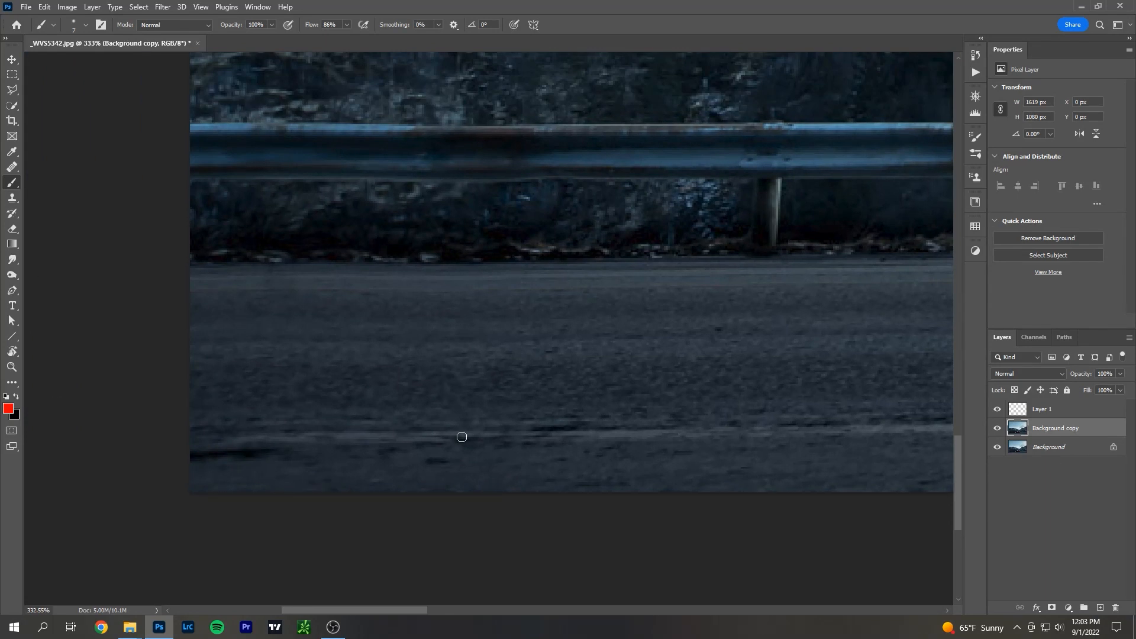
scroll(464, 435, down, 1)
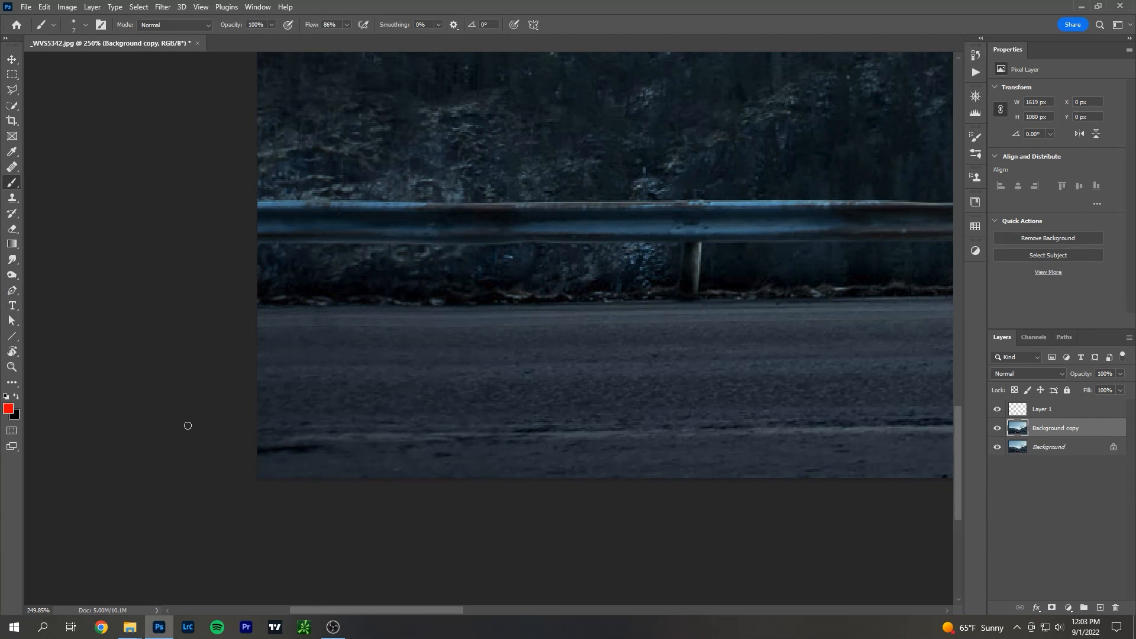
click(12, 198)
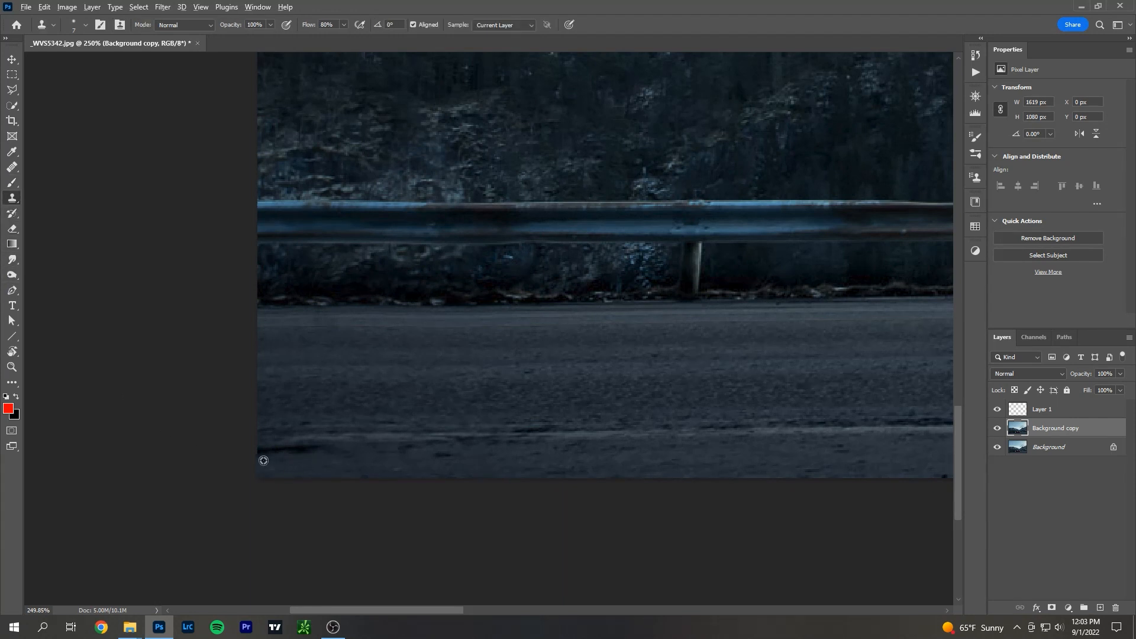
mouse_move(260, 476)
mouse_down()
mouse_move(541, 477)
mouse_move(286, 471)
mouse_move(533, 476)
mouse_move(481, 470)
mouse_up()
alt+click(522, 467)
mouse_move(290, 465)
mouse_down()
mouse_move(266, 469)
mouse_move(365, 468)
mouse_up()
alt+click(471, 462)
Toggle the Background copy layer's visibility repeatedly to compare the whole photo before and after the line correction.
scroll(414, 471, down, 4)
scroll(454, 486, down, 2)
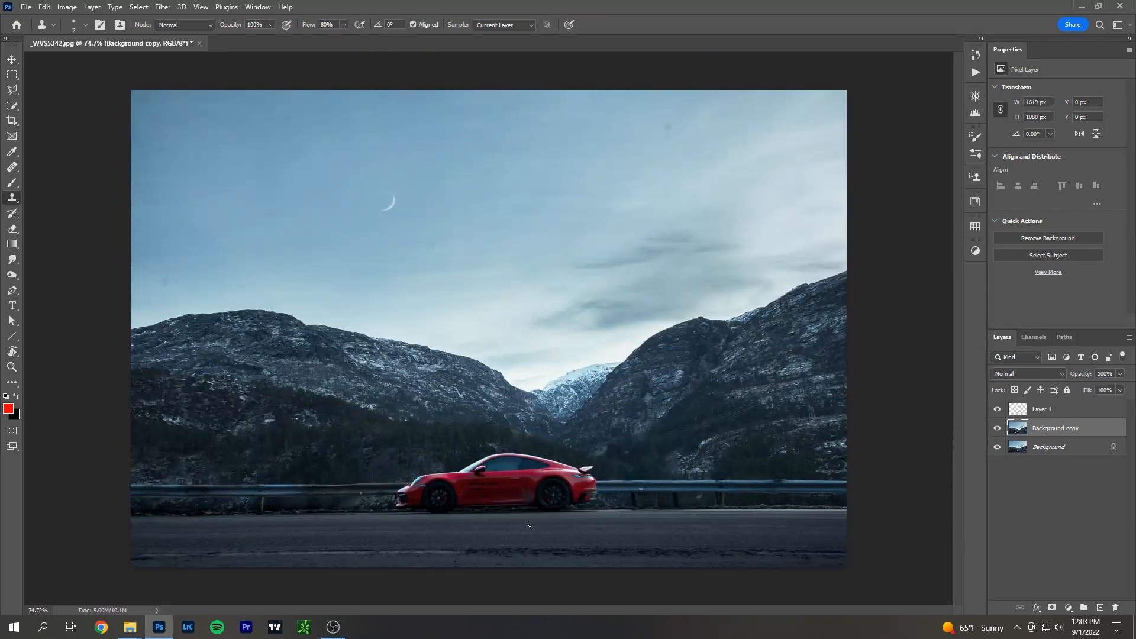
click(998, 428)
click(997, 428)
click(997, 428)
click(997, 428)
click(998, 428)
click(997, 428)
click(998, 428)
click(997, 428)
Marquee a thin strip along the guardrail as a level reference, compare it with Background copy hidden and shown, and deselect.
click(12, 76)
drag(131, 481, 870, 499)
click(998, 428)
click(999, 429)
click(999, 429)
click(998, 430)
click(998, 430)
click(998, 430)
key(ctrl+d)
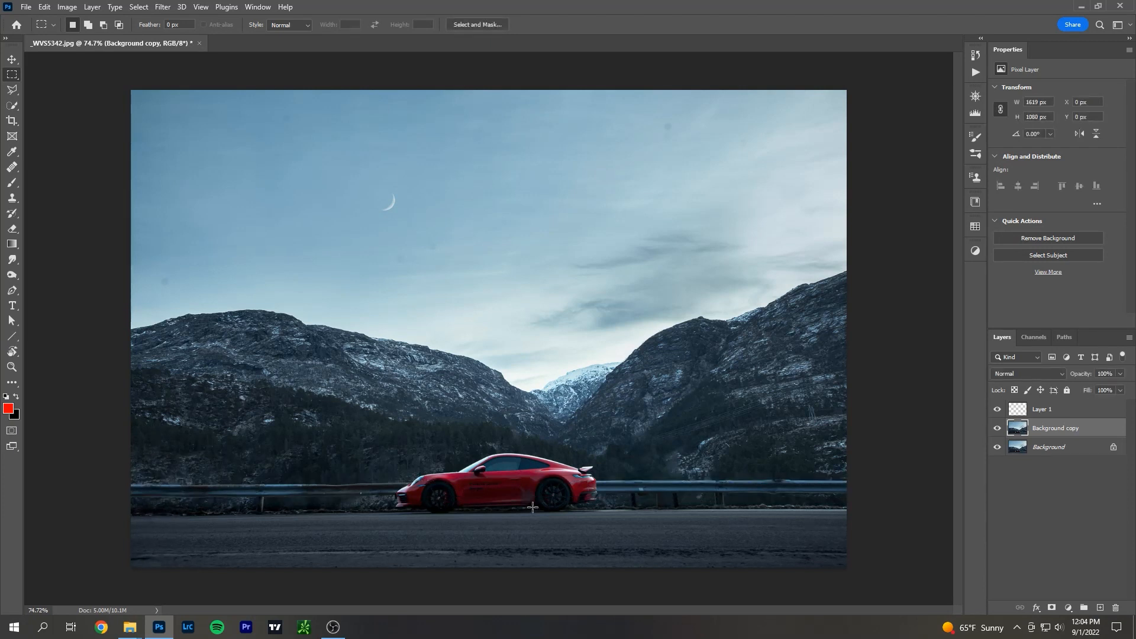
Circle the two small bright spots on the guardrail ahead of the car in red on Layer 1, and undo both strokes.
scroll(374, 511, up, 1)
scroll(375, 511, up, 17)
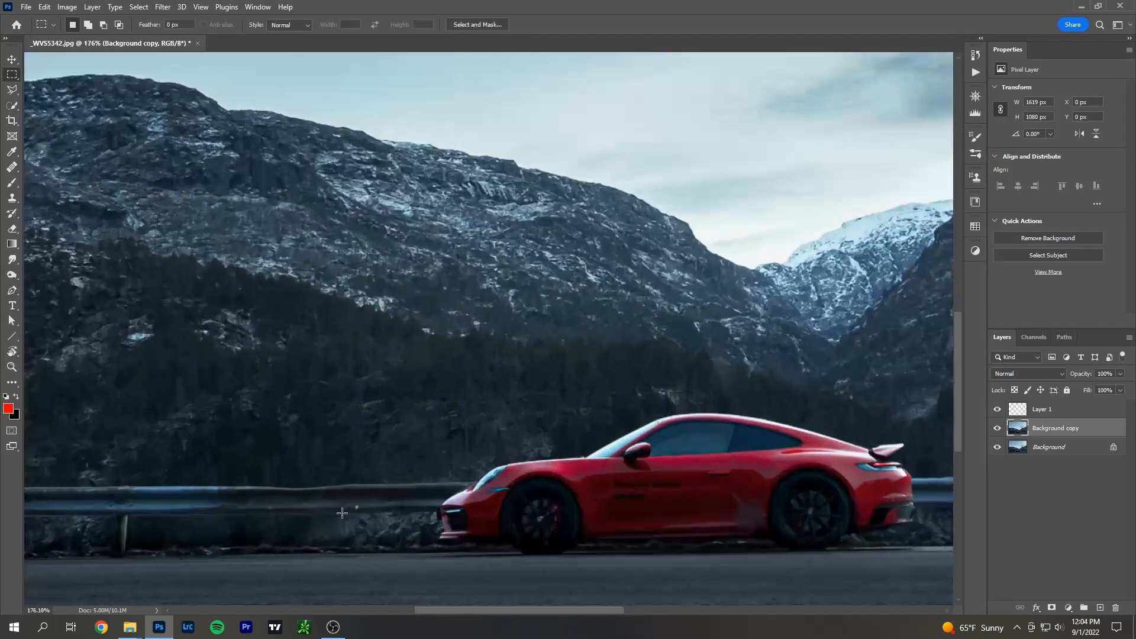
click(12, 183)
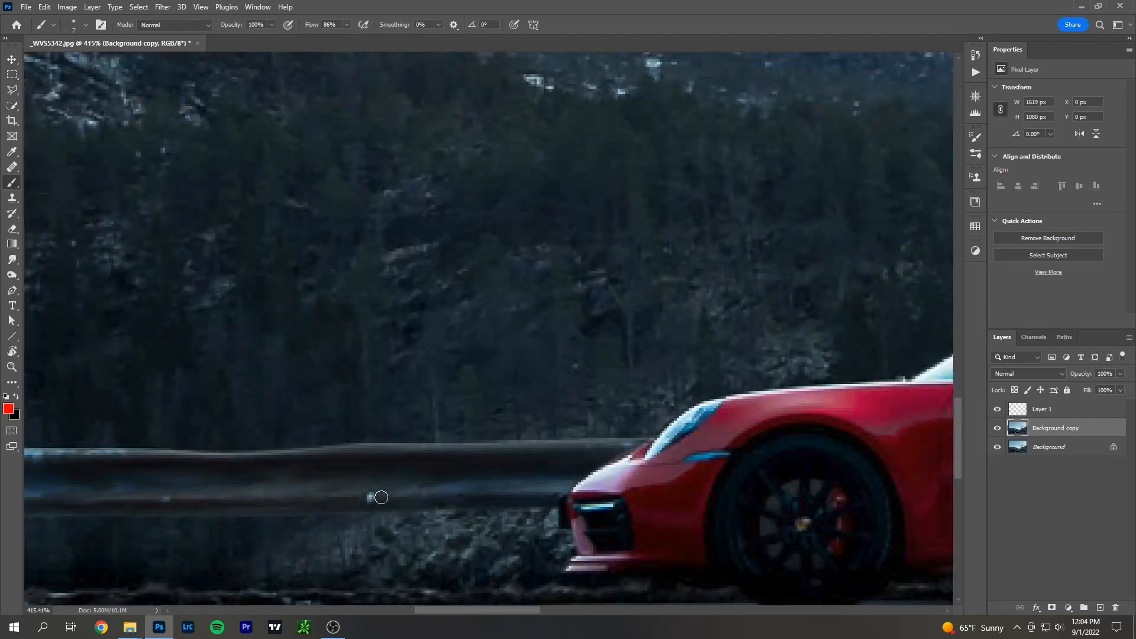
click(1065, 411)
mouse_move(384, 489)
mouse_down()
mouse_move(343, 487)
mouse_move(394, 491)
mouse_up()
mouse_move(189, 485)
mouse_down()
mouse_move(138, 498)
mouse_move(192, 491)
mouse_up()
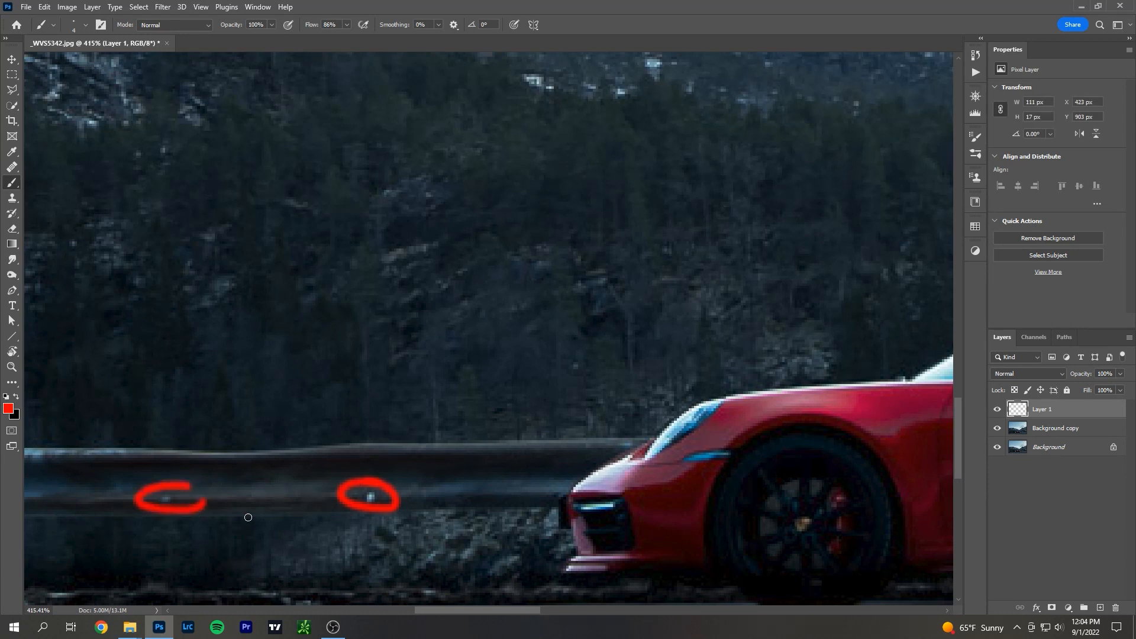
scroll(236, 517, down, 20)
scroll(654, 514, up, 7)
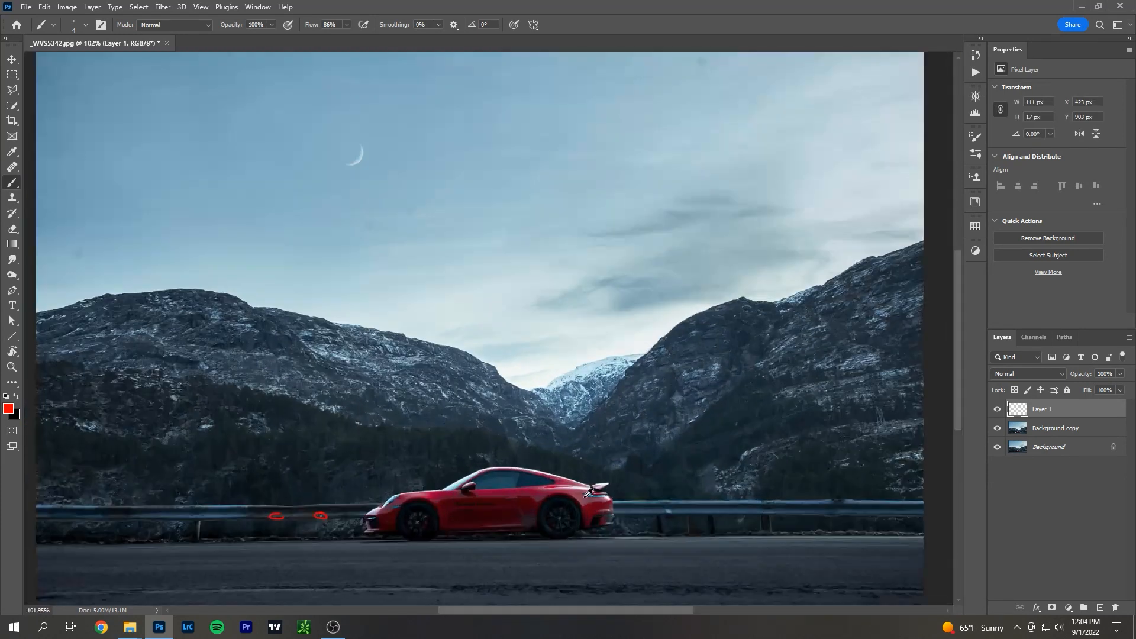
key(ctrl+z)
key(ctrl+z)
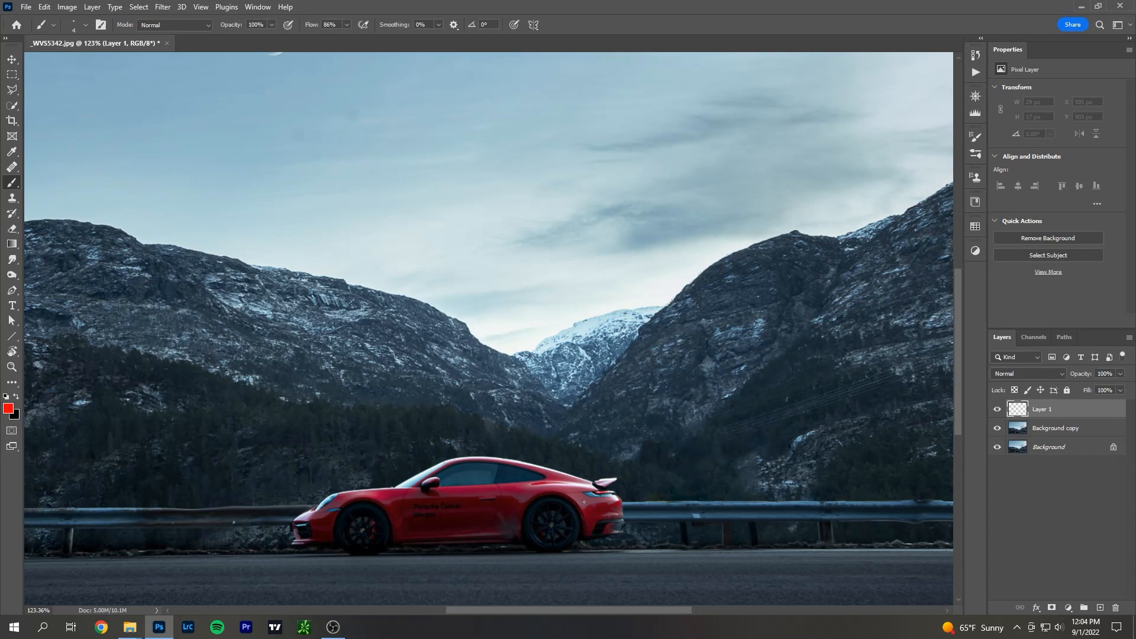
Circle the front wheel, the rear wheel and the car's lower body in red, and undo the three strokes.
scroll(423, 509, up, 4)
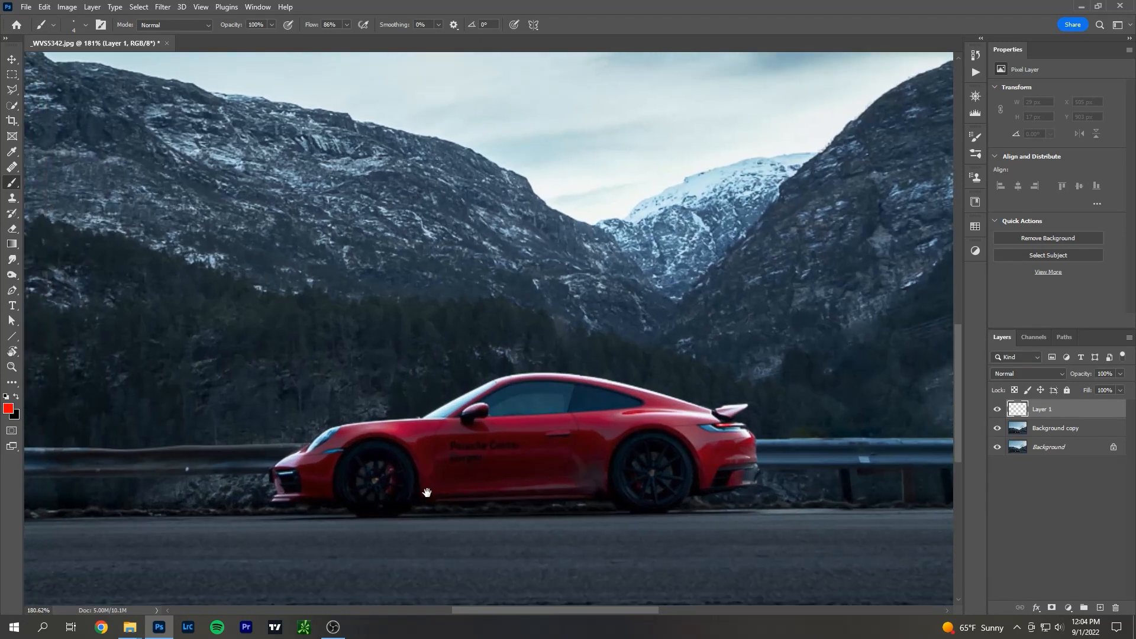
mouse_move(411, 447)
mouse_down()
mouse_move(337, 460)
mouse_move(386, 528)
mouse_move(399, 455)
mouse_up()
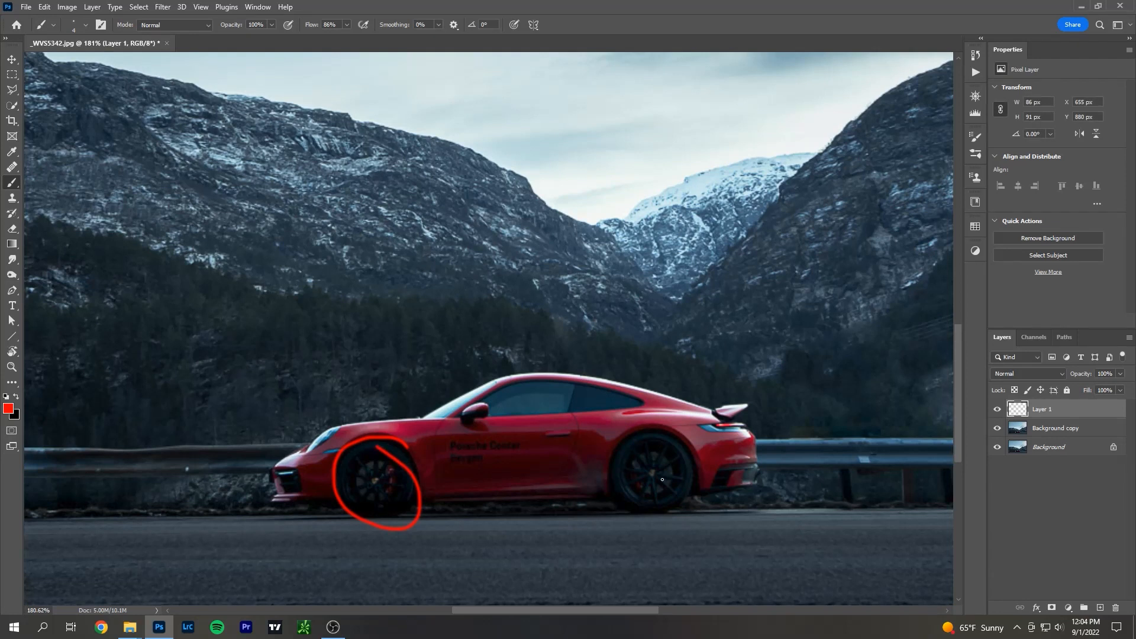
mouse_move(626, 440)
mouse_down()
mouse_move(649, 507)
mouse_move(684, 451)
mouse_move(631, 435)
mouse_up()
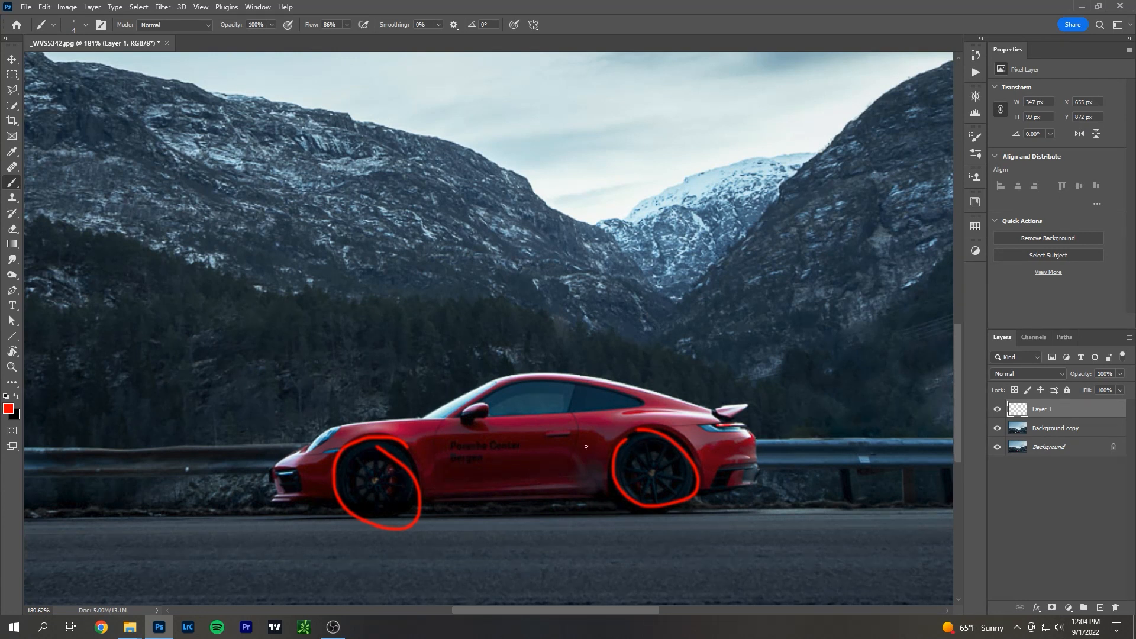
mouse_move(351, 425)
mouse_down()
mouse_move(288, 453)
mouse_move(293, 488)
mouse_move(413, 512)
mouse_move(596, 513)
mouse_move(717, 500)
mouse_move(765, 478)
mouse_move(746, 444)
mouse_move(714, 426)
mouse_move(349, 424)
mouse_up()
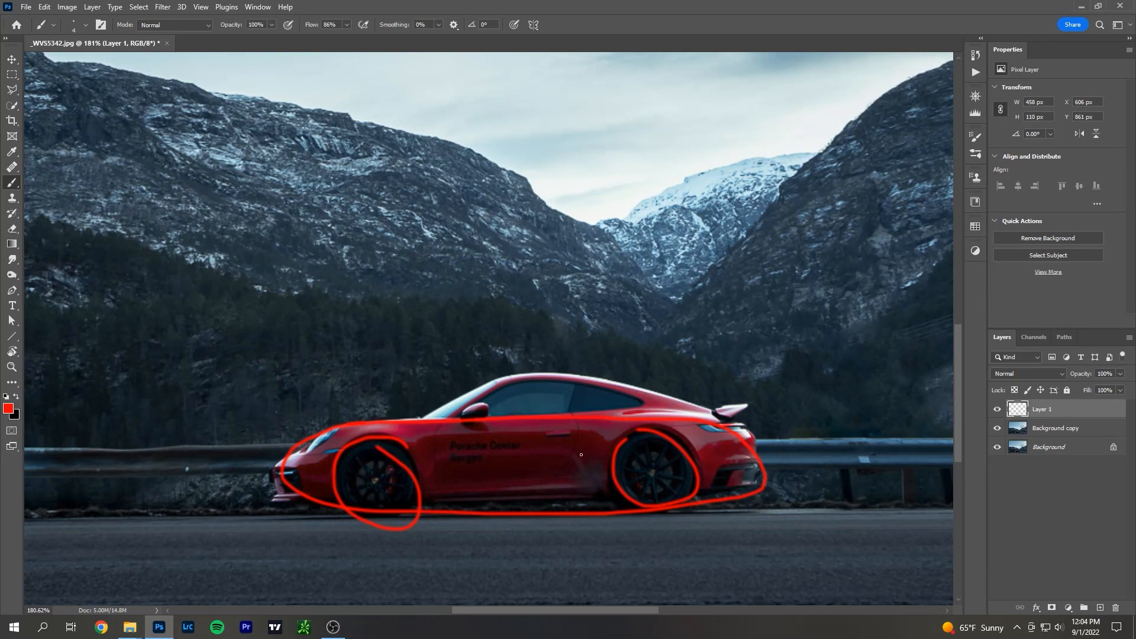
key(ctrl+z)
key(ctrl+z)
key(ctrl+z)
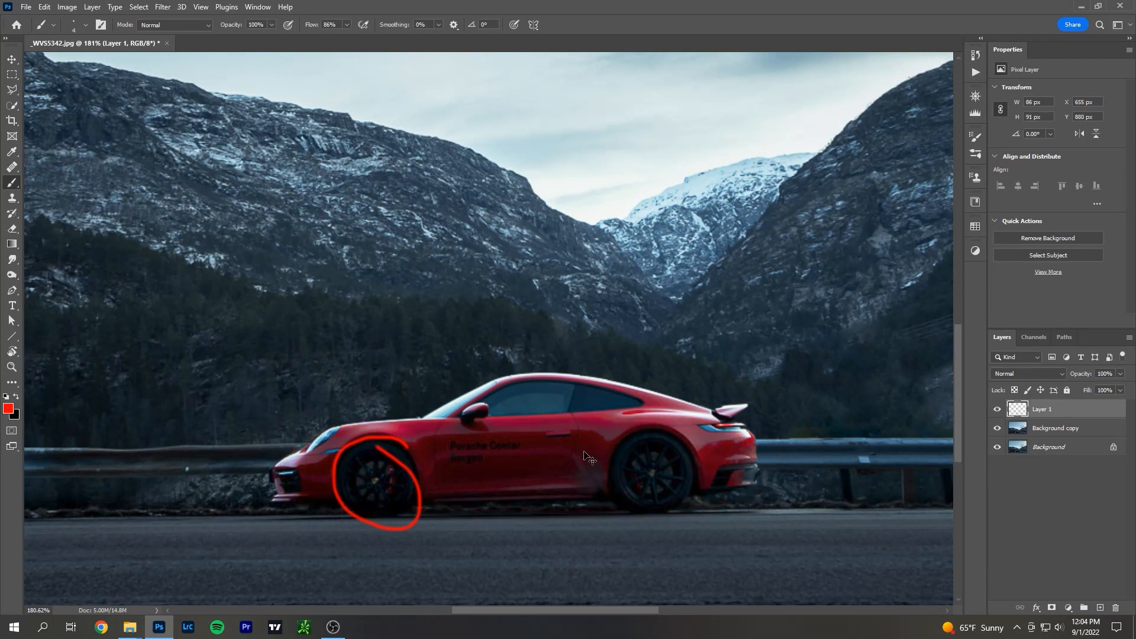
Draw red marks on the front and rear wheels up close, and undo the three strokes.
scroll(577, 481, down, 6)
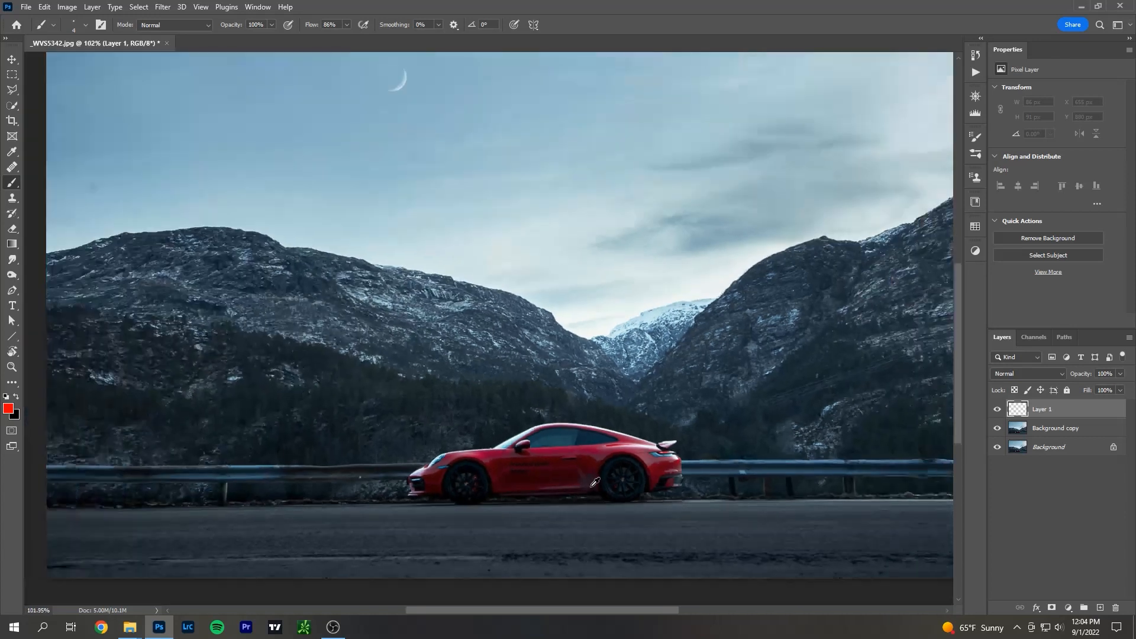
scroll(529, 509, up, 5)
scroll(530, 509, up, 4)
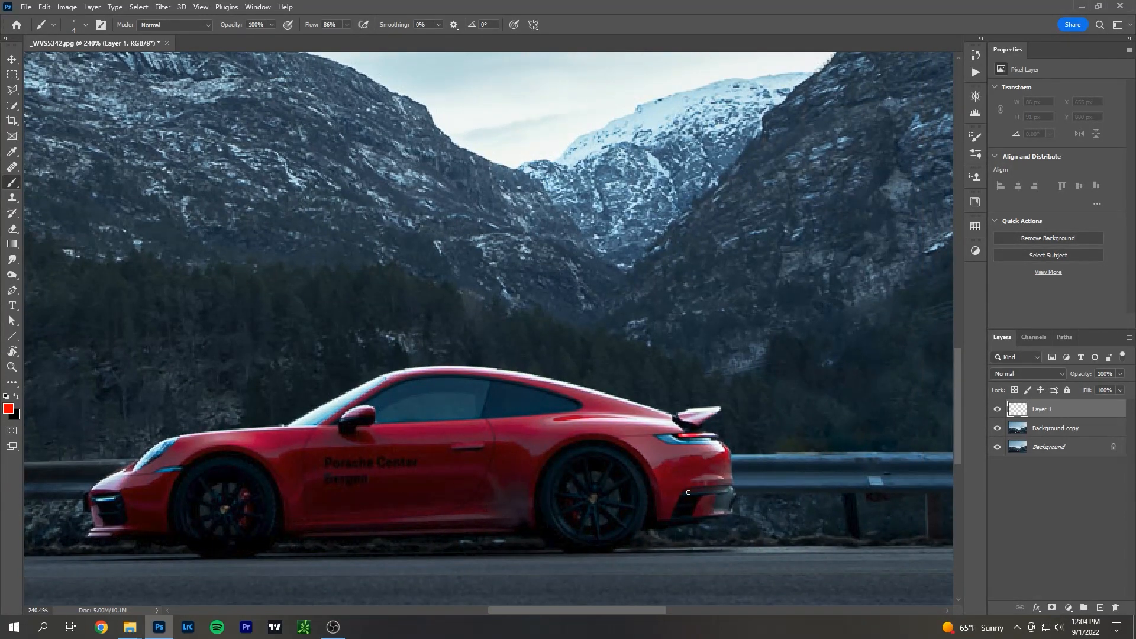
mouse_move(245, 454)
mouse_down()
mouse_move(290, 543)
mouse_move(259, 460)
mouse_up()
mouse_move(613, 451)
mouse_down()
mouse_move(568, 453)
mouse_move(551, 535)
mouse_move(628, 521)
mouse_up()
mouse_move(568, 467)
mouse_down()
mouse_move(631, 554)
mouse_move(541, 516)
mouse_move(622, 467)
mouse_move(576, 522)
mouse_up()
key(ctrl+z)
key(ctrl+z)
key(ctrl+z)
Circle the front wheel's rim in red again and undo the stroke.
mouse_move(229, 473)
mouse_down()
mouse_move(200, 541)
mouse_move(265, 543)
mouse_move(246, 475)
mouse_move(207, 477)
mouse_up()
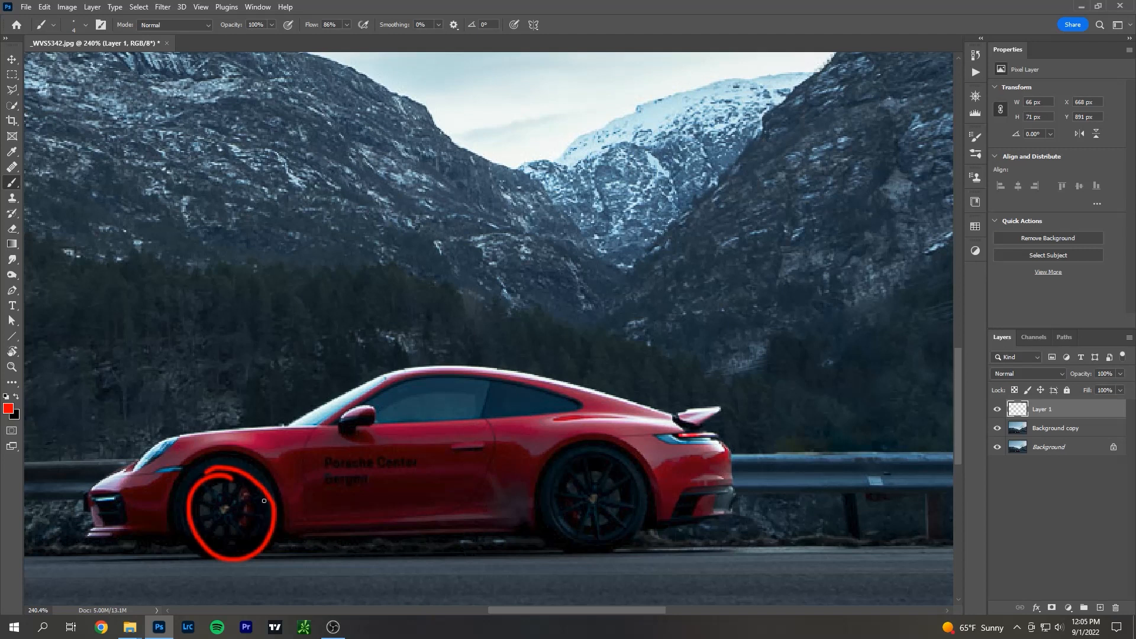
key(ctrl+z)
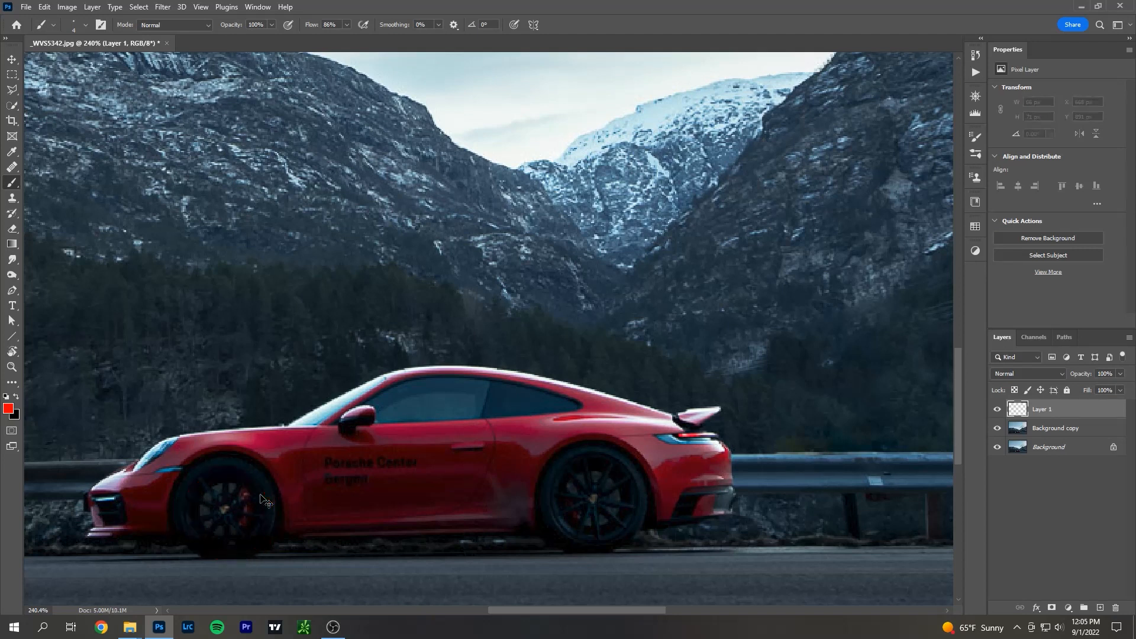
scroll(491, 503, down, 5)
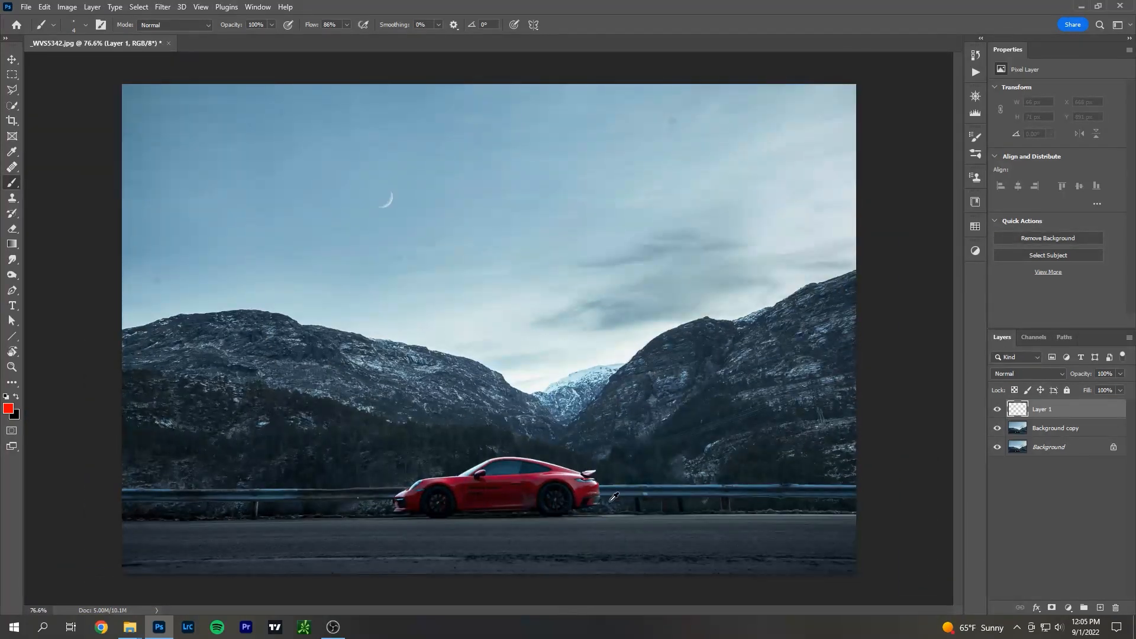